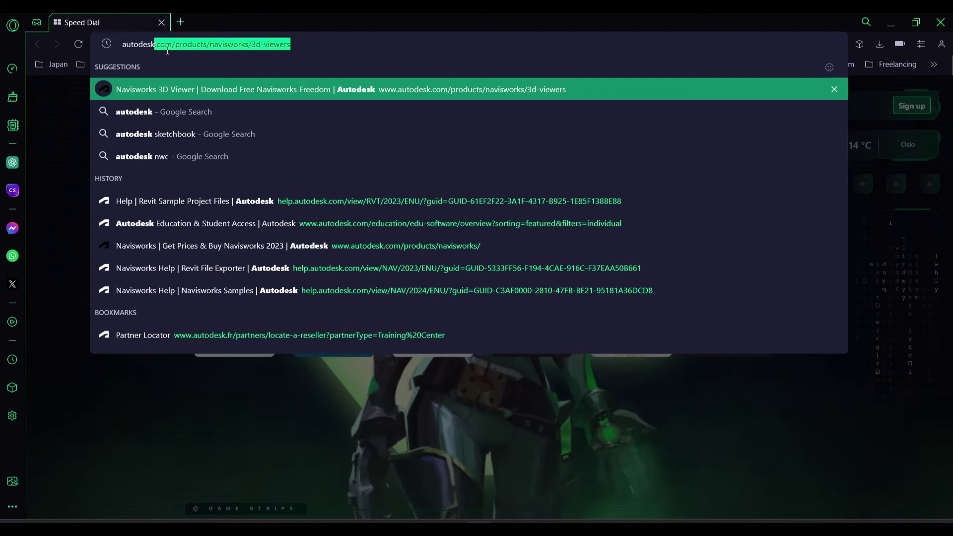
Go to Autodesk's Education & Student Access page using the 'autodesk' address-bar suggestion
{"action": "key", "text": "Delete"}
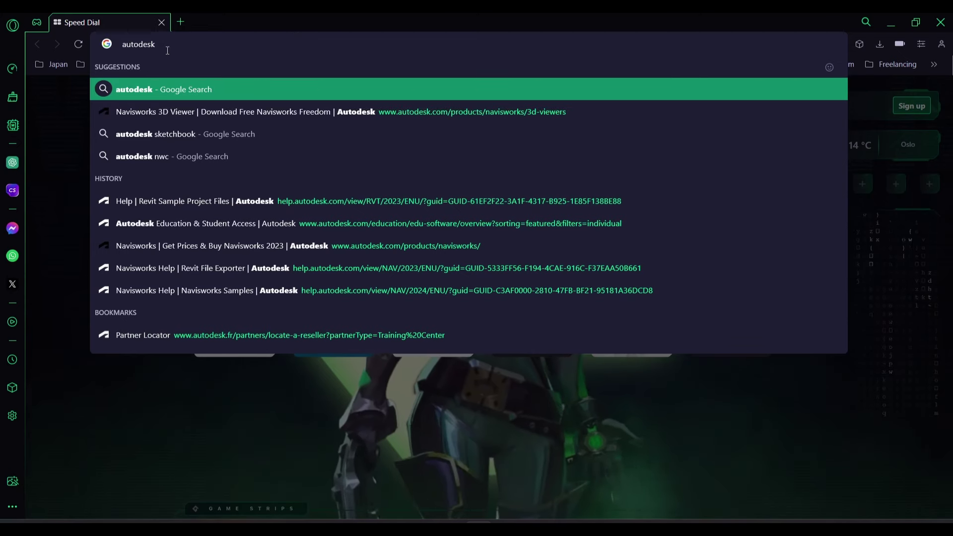
{"action": "key", "text": "Down"}
{"action": "key", "text": "Down"}
{"action": "key", "text": "Down"}
{"action": "key", "text": "Down"}
{"action": "key", "text": "Down"}
{"action": "key", "text": "Return"}
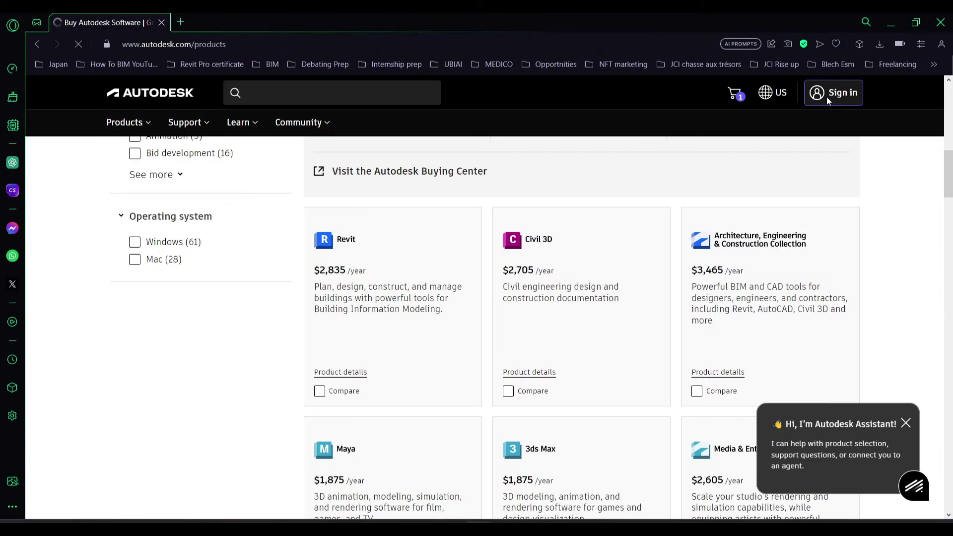
Sign in to the Autodesk account and accept the updated Terms of Use
{"action": "left_click", "coordinate": [826, 96]}
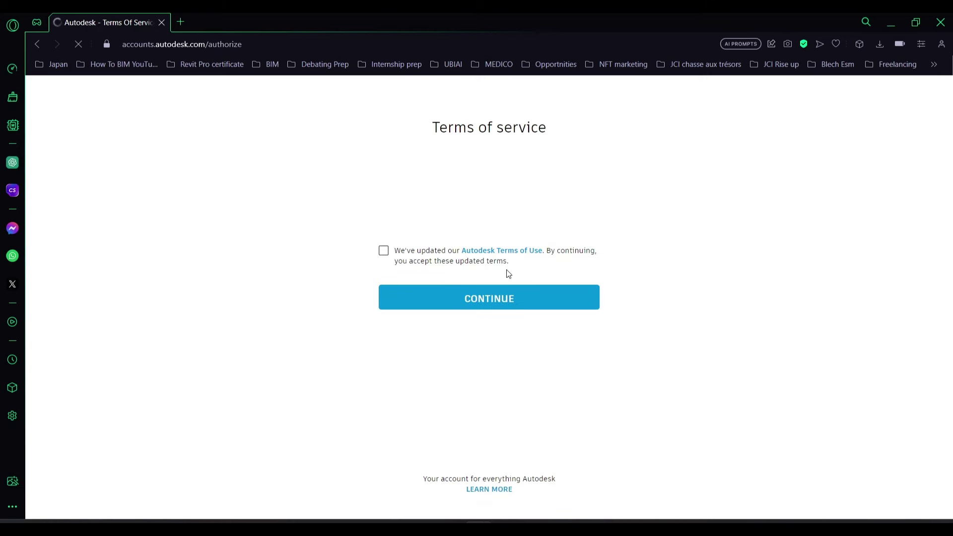
{"action": "left_click", "coordinate": [383, 250]}
{"action": "left_click", "coordinate": [517, 303]}
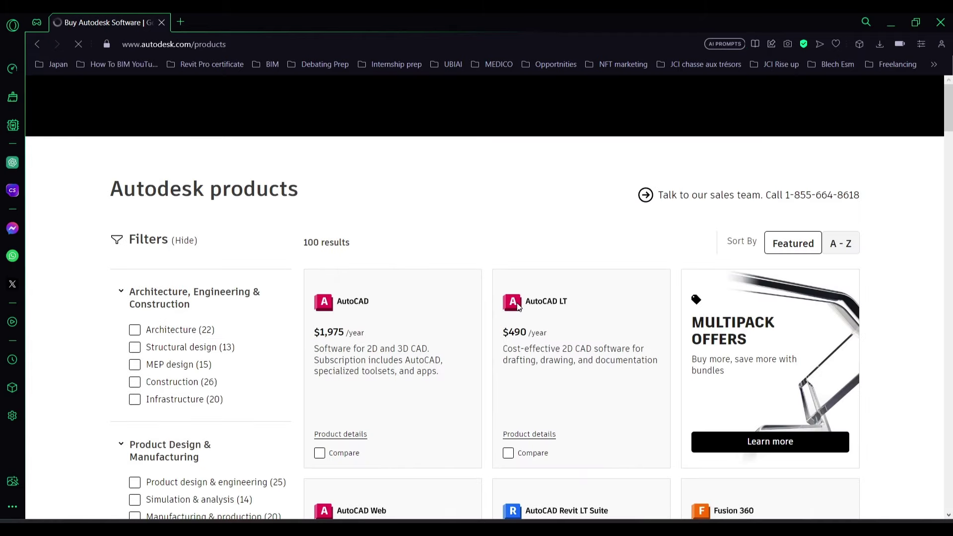
Search the Autodesk site for 'revit' and return to the results after the overview page fails
{"action": "left_click", "coordinate": [325, 92]}
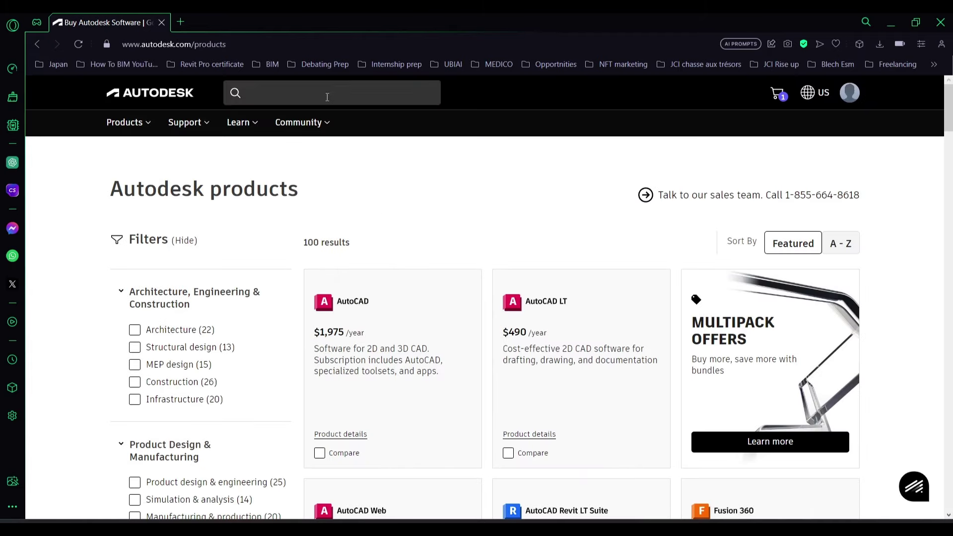
{"action": "type", "text": "r"}
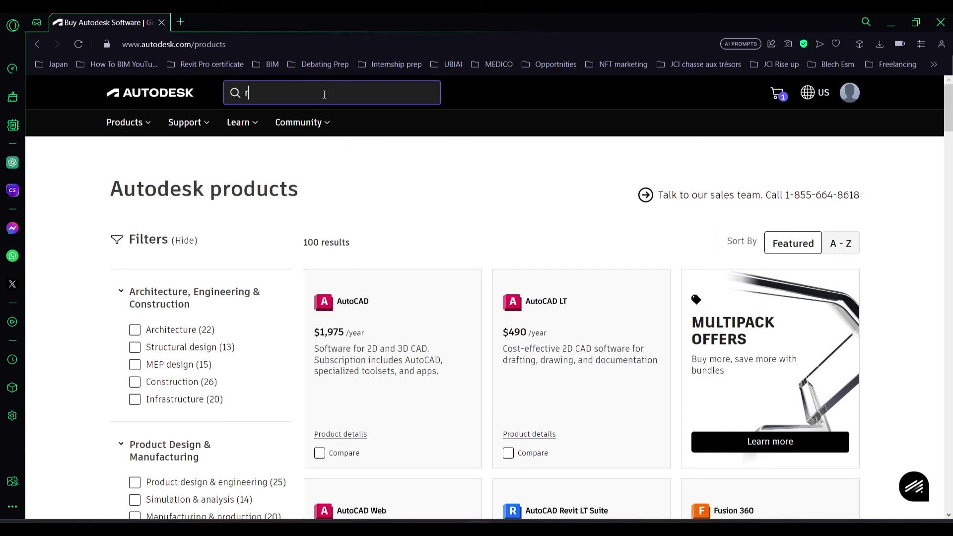
{"action": "type", "text": "evit"}
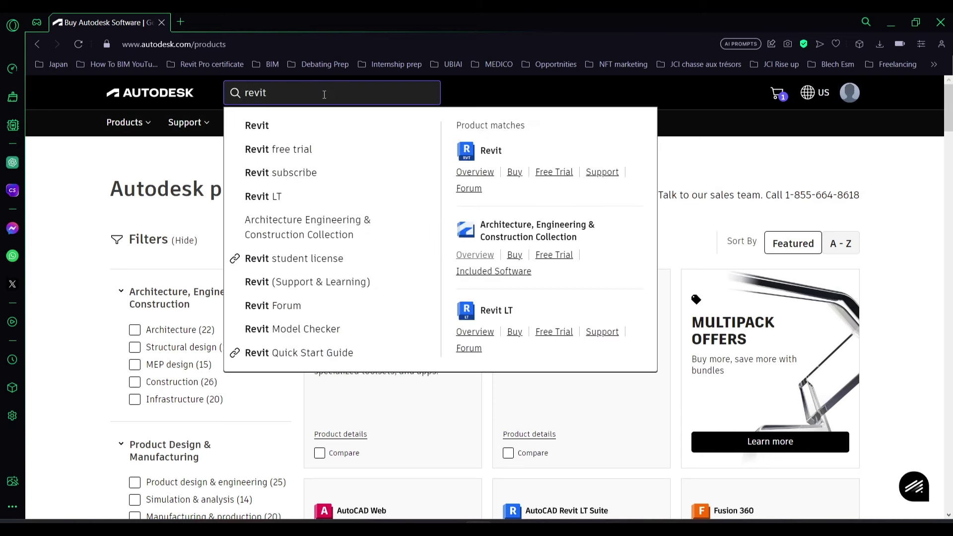
{"action": "key", "text": "Return"}
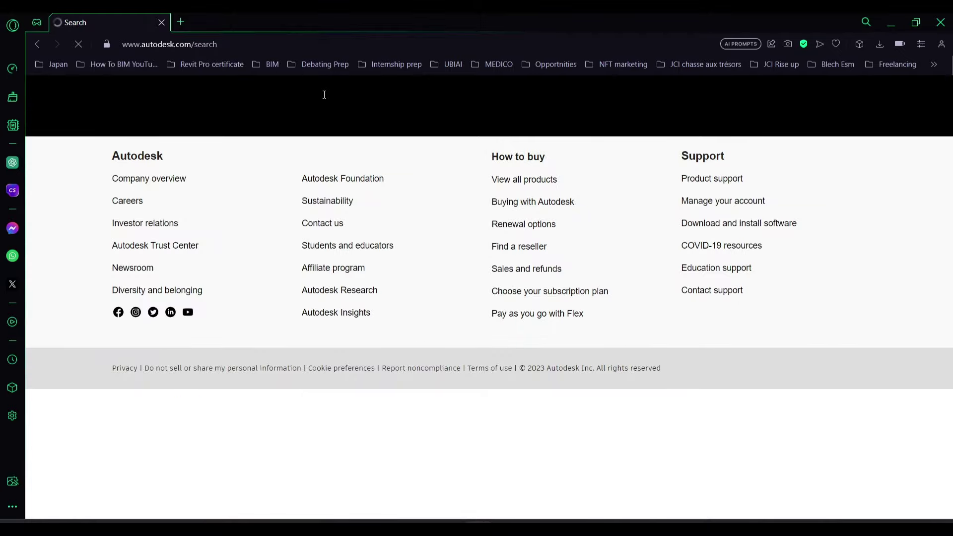
{"action": "scroll", "coordinate": [306, 385], "scroll_direction": "down", "scroll_amount": 4}
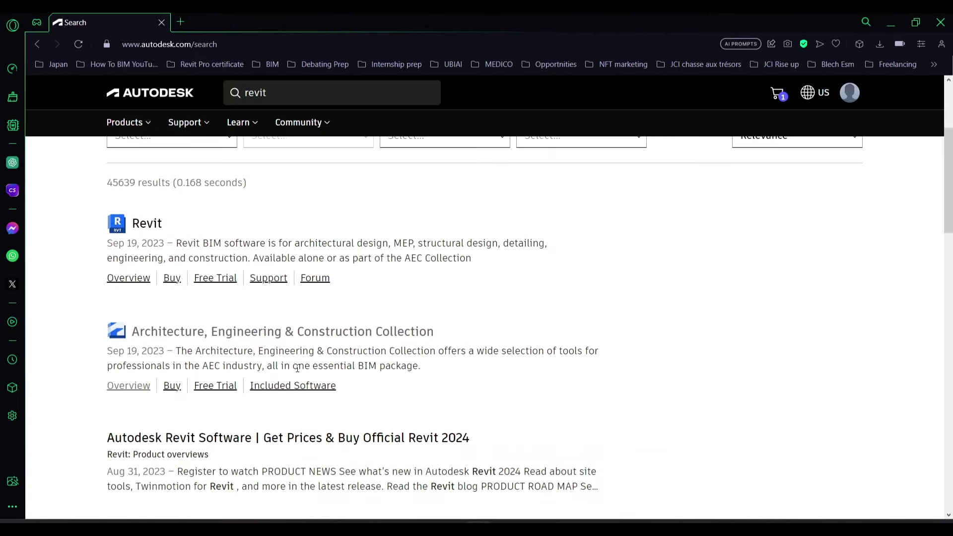
{"action": "left_click", "coordinate": [141, 225]}
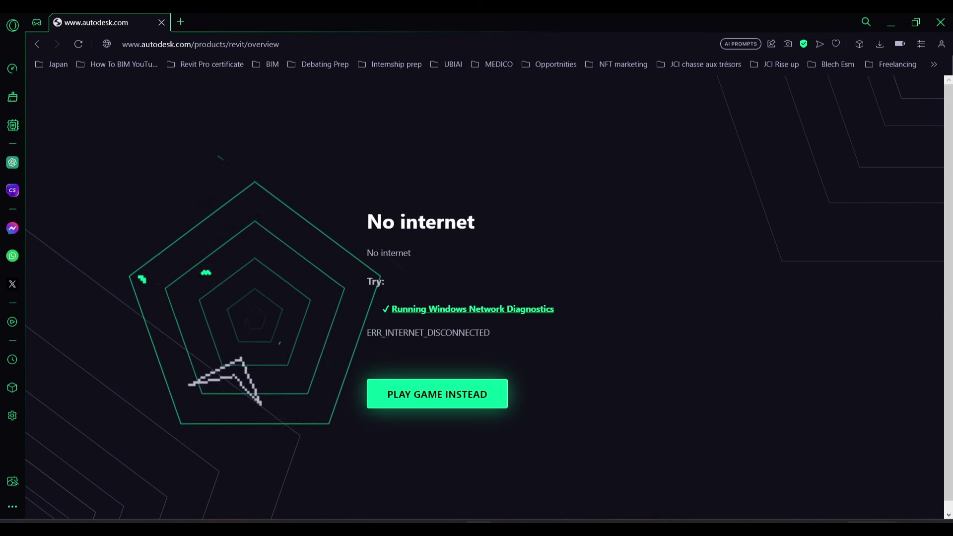
{"action": "key", "text": "alt+Left"}
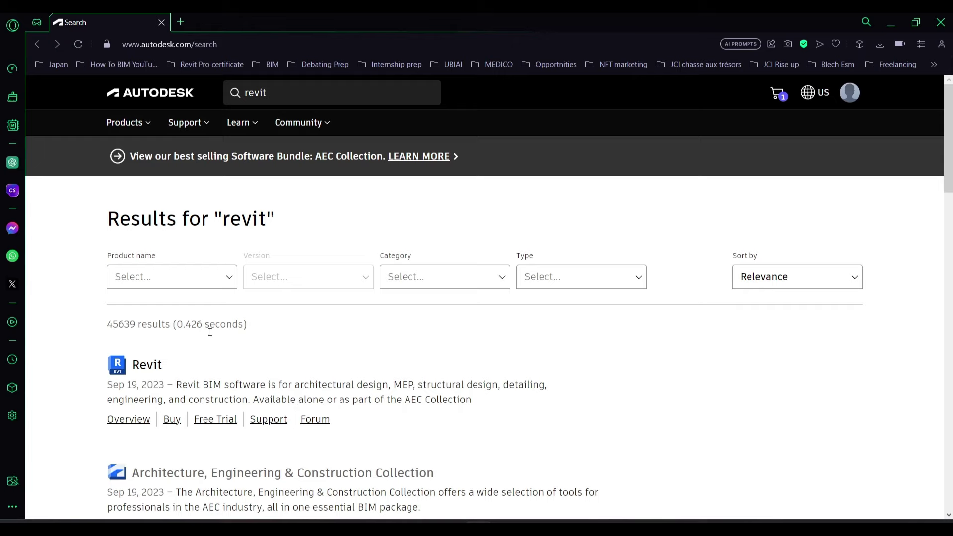
{"action": "scroll", "coordinate": [224, 368], "scroll_direction": "down", "scroll_amount": 1}
Follow Revit's Free Trial to 'Get free software for students and educators' and confirm the education account details
{"action": "left_click", "coordinate": [220, 358]}
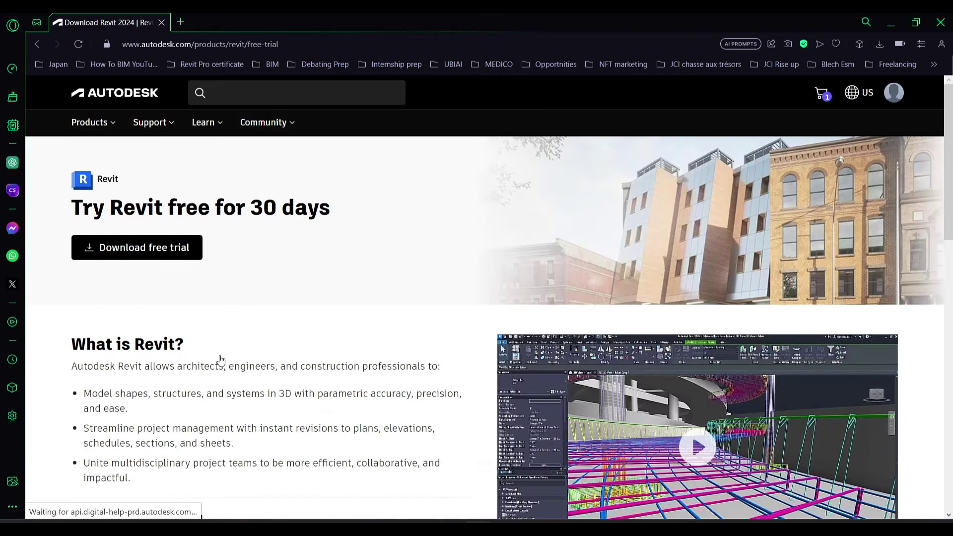
{"action": "scroll", "coordinate": [220, 359], "scroll_direction": "down", "scroll_amount": 5}
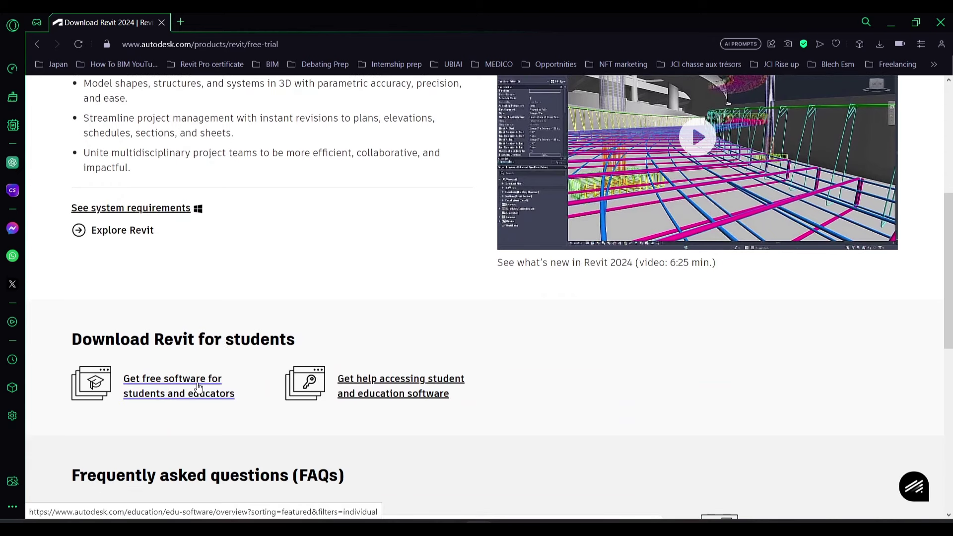
{"action": "left_click", "coordinate": [167, 380]}
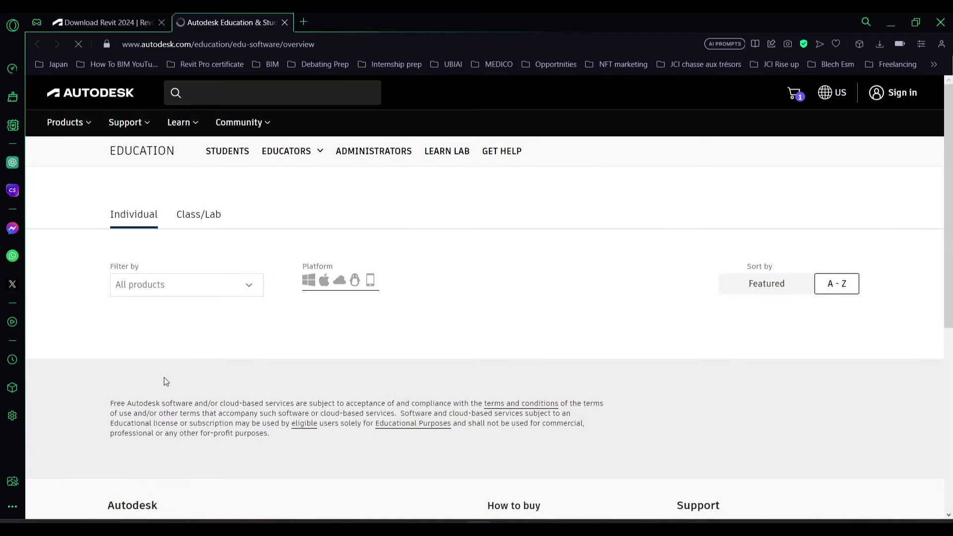
{"action": "left_click", "coordinate": [254, 292]}
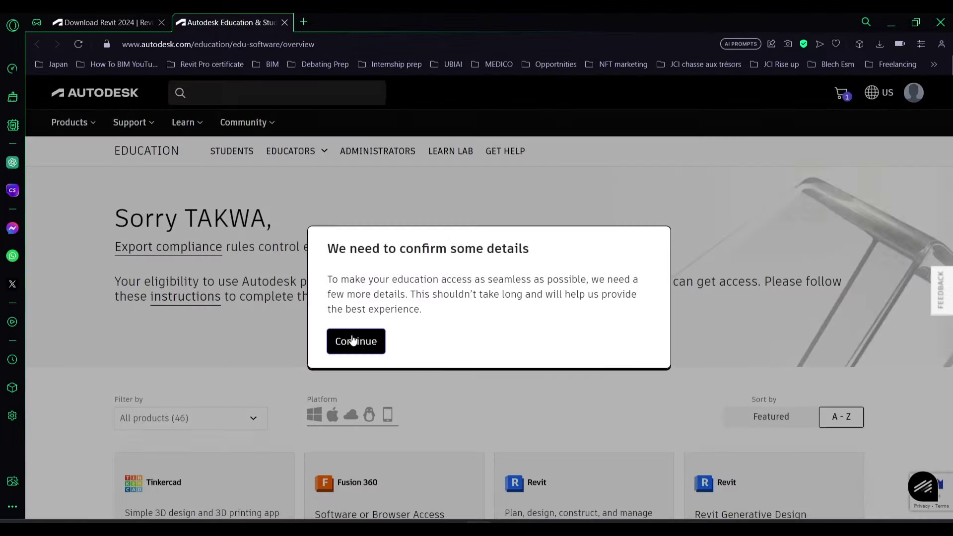
{"action": "left_click", "coordinate": [353, 341]}
{"action": "scroll", "coordinate": [456, 375], "scroll_direction": "down", "scroll_amount": 4}
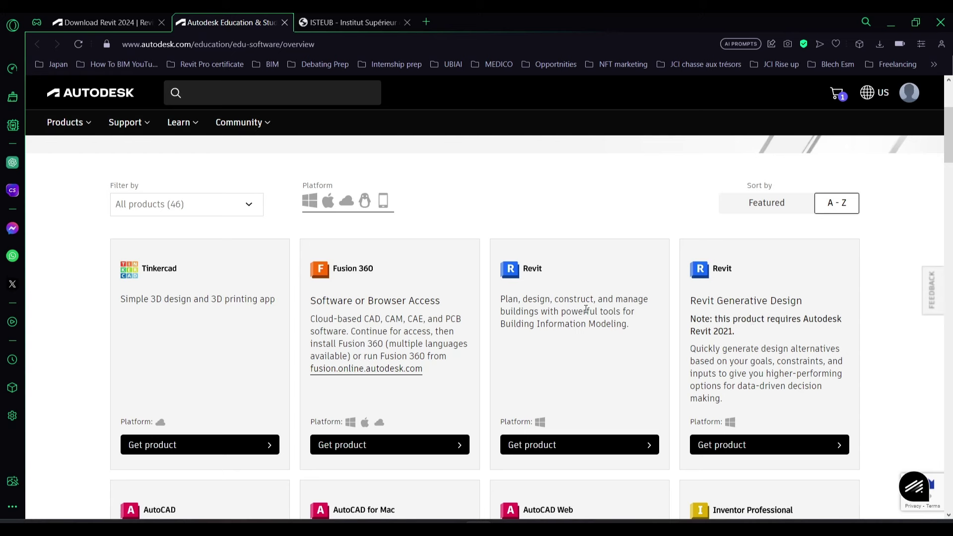
Choose Revit version 2024, English language and Windows platform, then show the install and download choices
{"action": "left_click", "coordinate": [579, 449]}
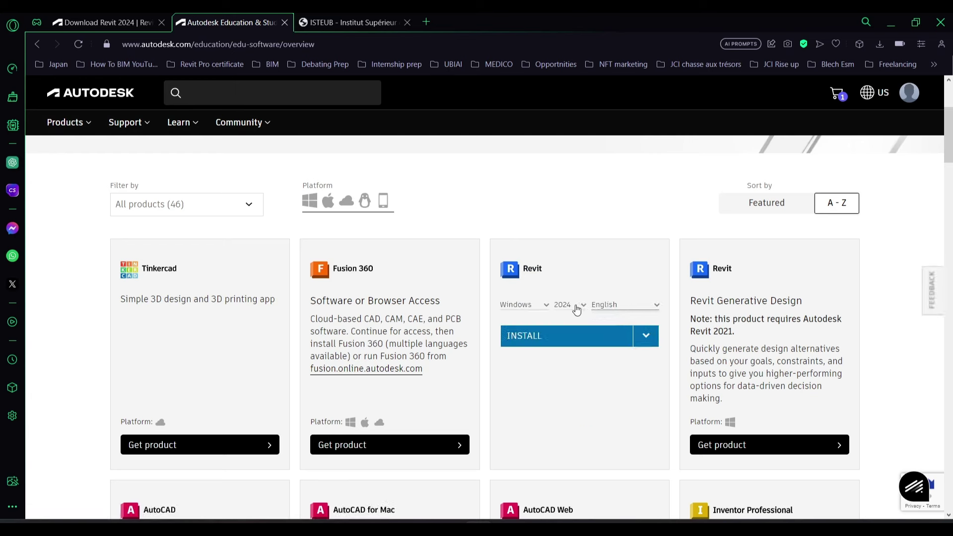
{"action": "left_click", "coordinate": [575, 306]}
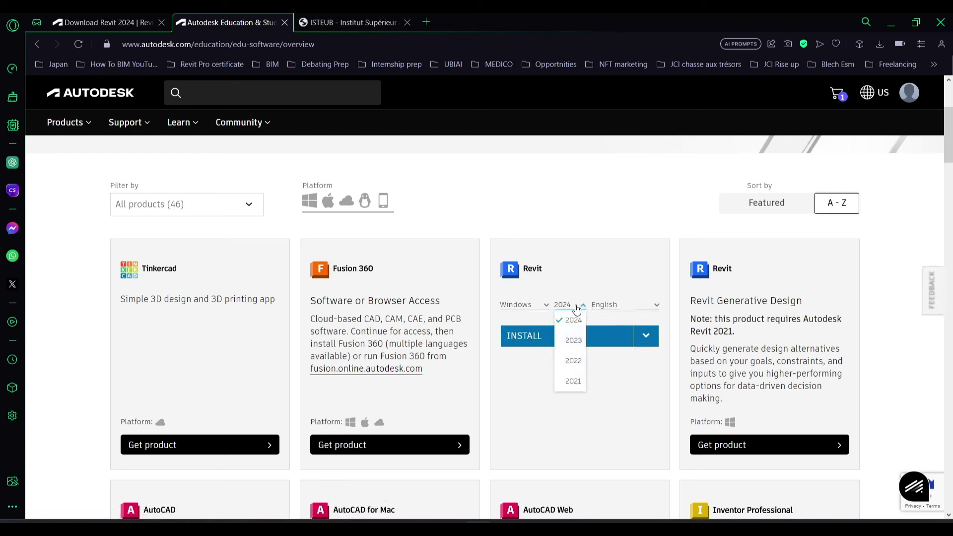
{"action": "left_click", "coordinate": [607, 317]}
{"action": "left_click", "coordinate": [620, 305]}
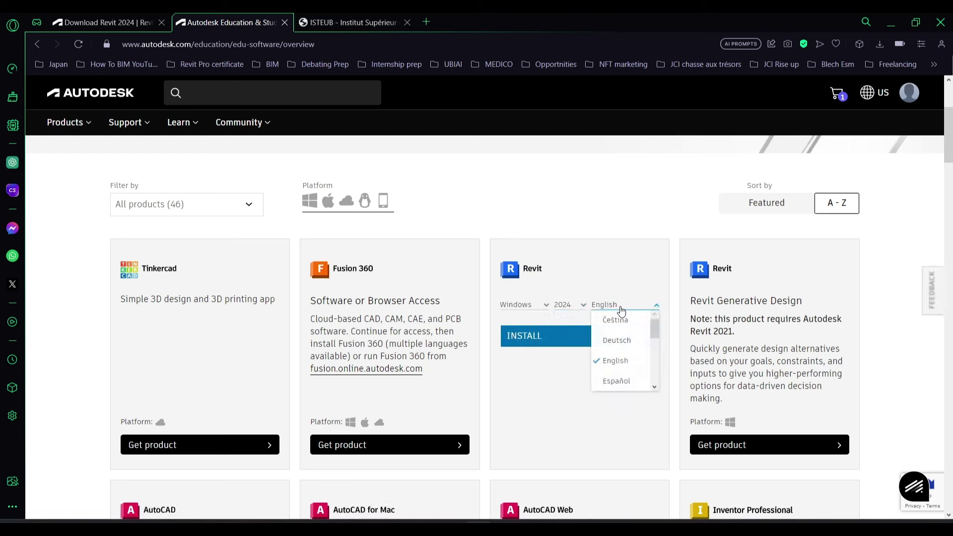
{"action": "left_click", "coordinate": [612, 361]}
{"action": "left_click", "coordinate": [520, 307]}
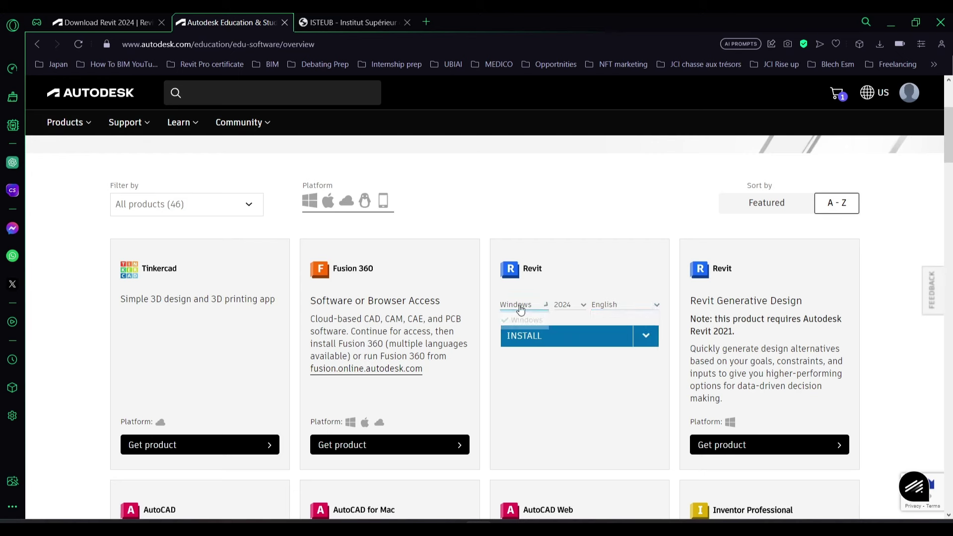
{"action": "left_click", "coordinate": [597, 382]}
{"action": "left_click", "coordinate": [651, 339]}
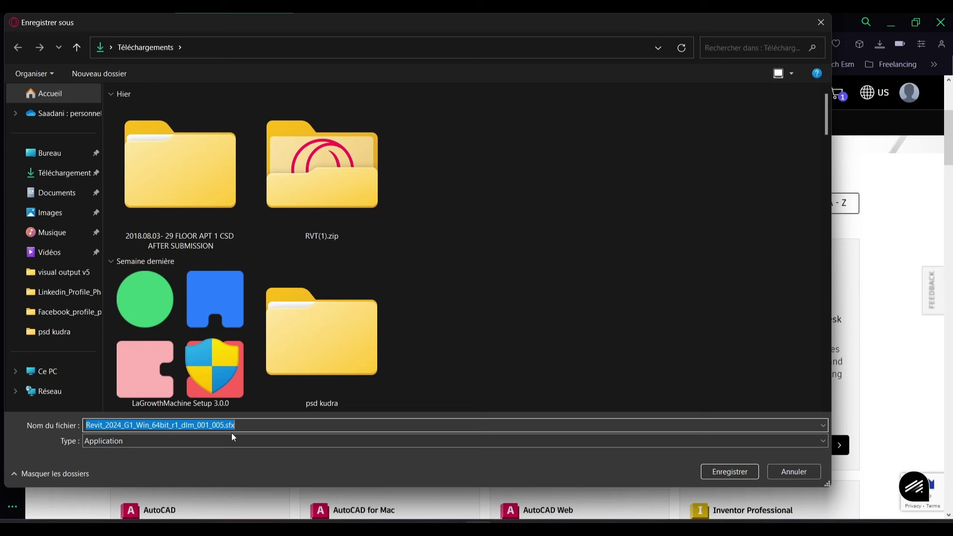
Save the setup file, accept the terms, and save Autodesk_Revit_2024_ML_setup_webinstall.exe to Téléchargements
{"action": "left_click", "coordinate": [729, 471]}
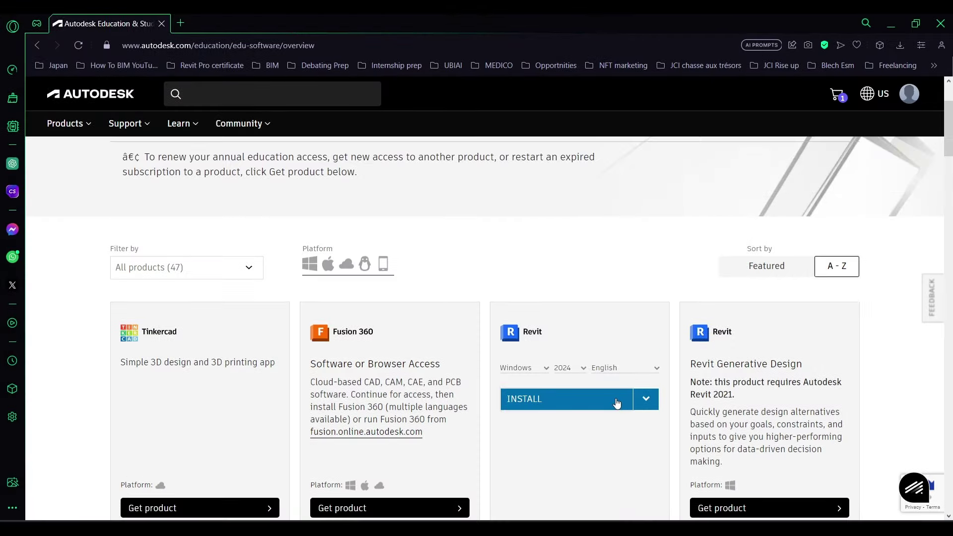
{"action": "scroll", "coordinate": [625, 400], "scroll_direction": "down", "scroll_amount": 3}
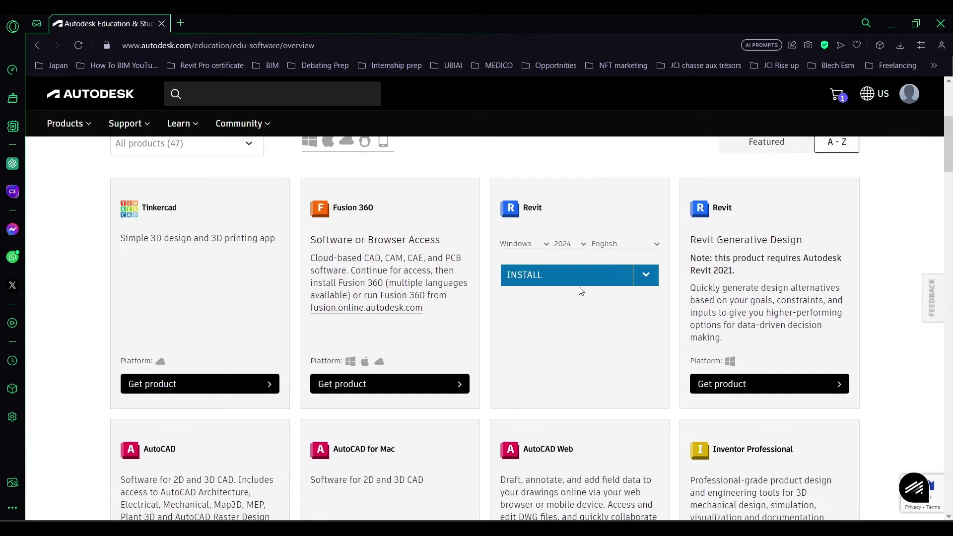
{"action": "left_click", "coordinate": [577, 274]}
{"action": "left_click", "coordinate": [626, 317]}
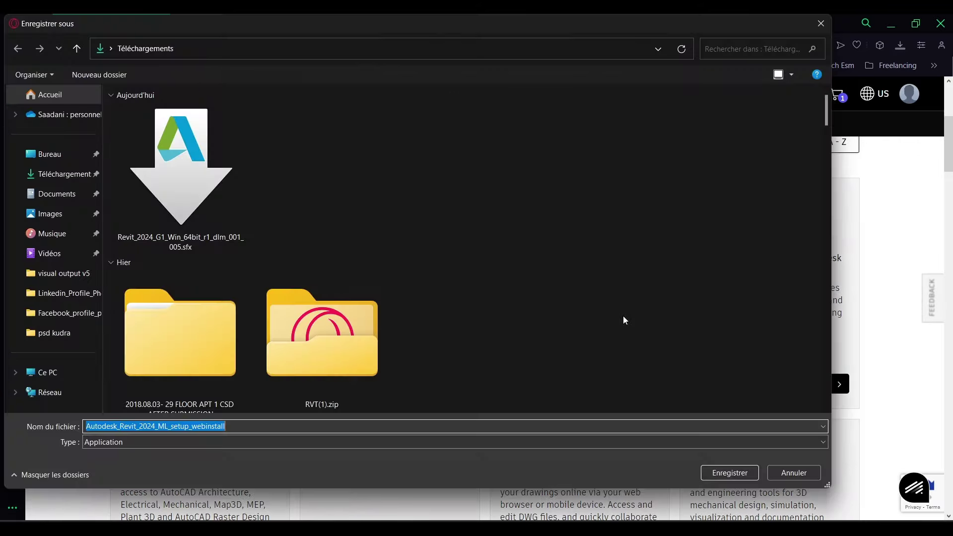
{"action": "key", "text": "Return"}
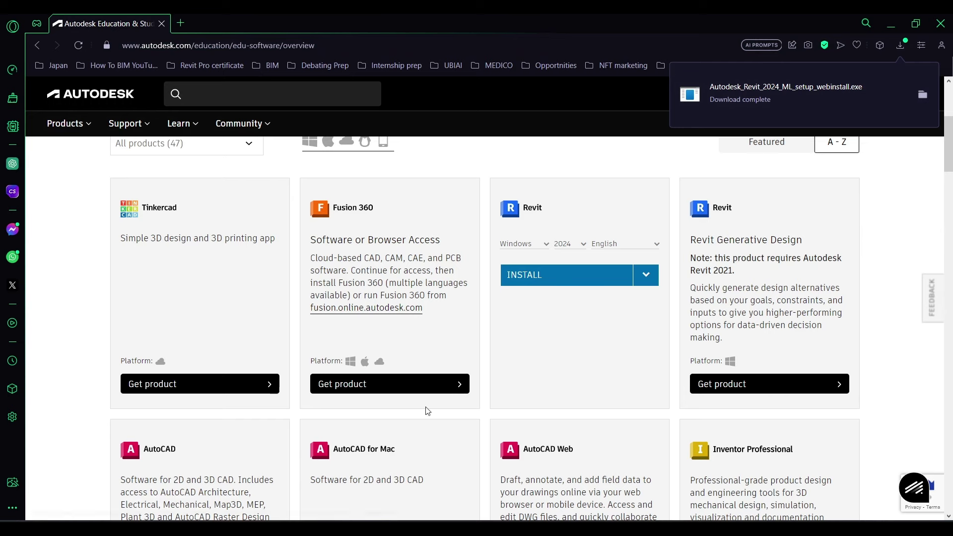
Run the Revit web installer from Téléchargements as administrator
{"action": "left_click", "coordinate": [922, 94]}
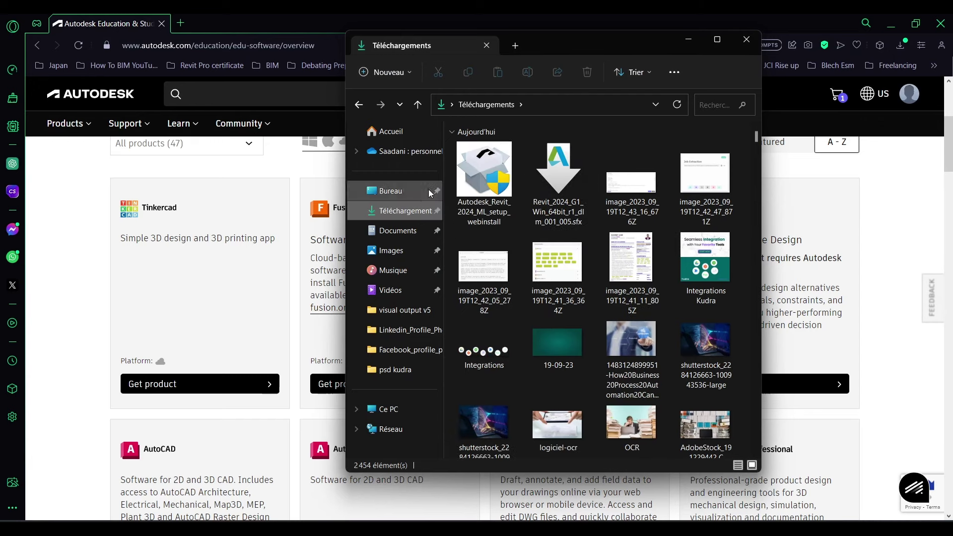
{"action": "left_click", "coordinate": [457, 177]}
{"action": "right_click", "coordinate": [478, 167]}
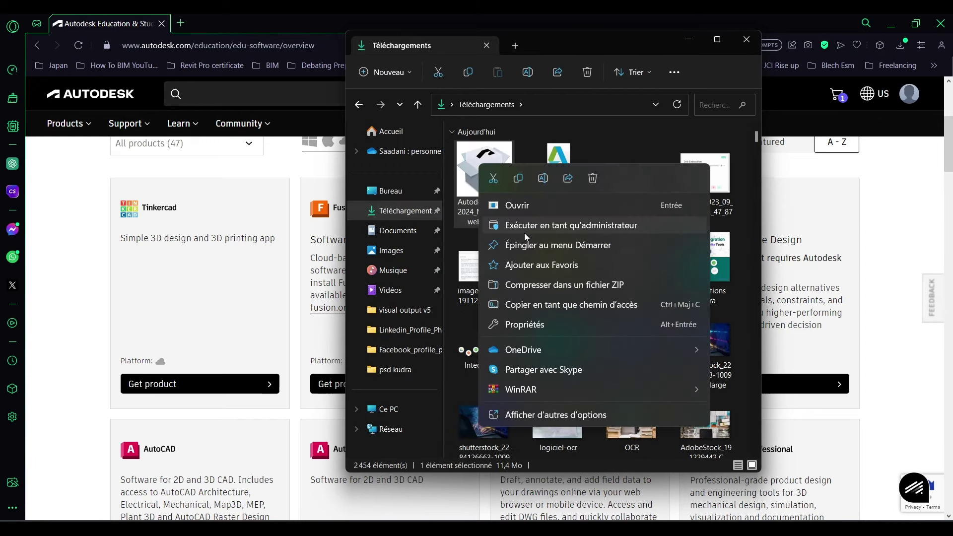
{"action": "left_click", "coordinate": [527, 230]}
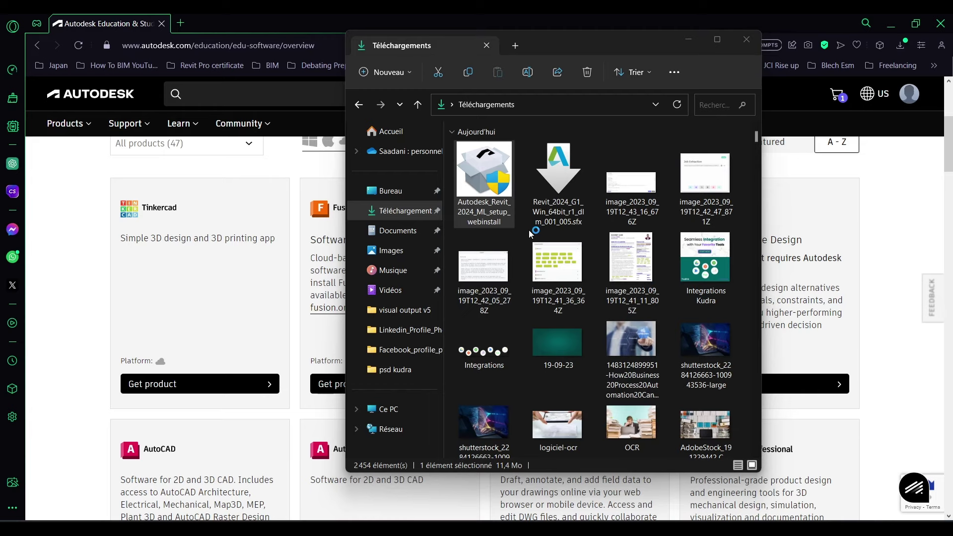
Permanently delete Revit_2024_G1_Win_64bit_r1_dlm_001_005.sfx with Shift+Delete and confirm
{"action": "left_click", "coordinate": [550, 213]}
{"action": "key", "text": "shift+Delete"}
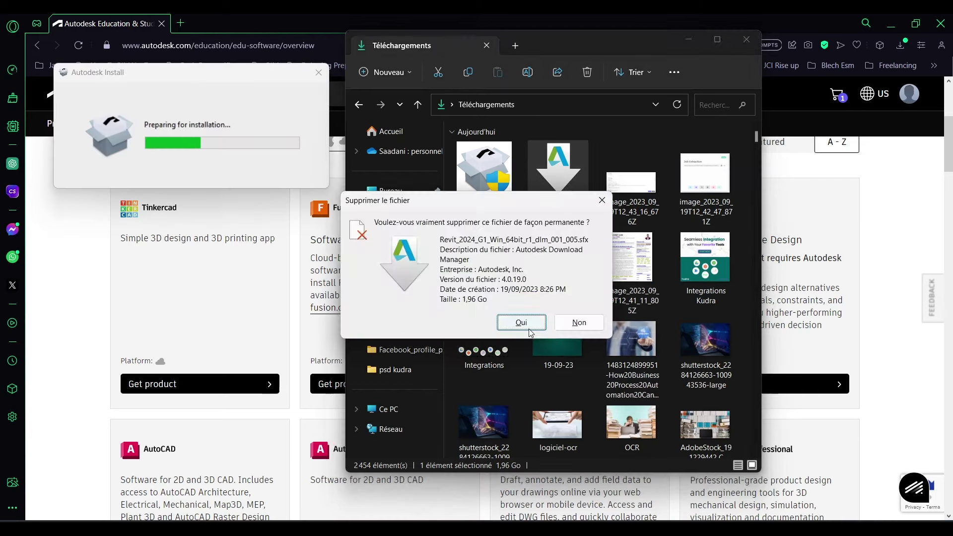
{"action": "left_click", "coordinate": [529, 328]}
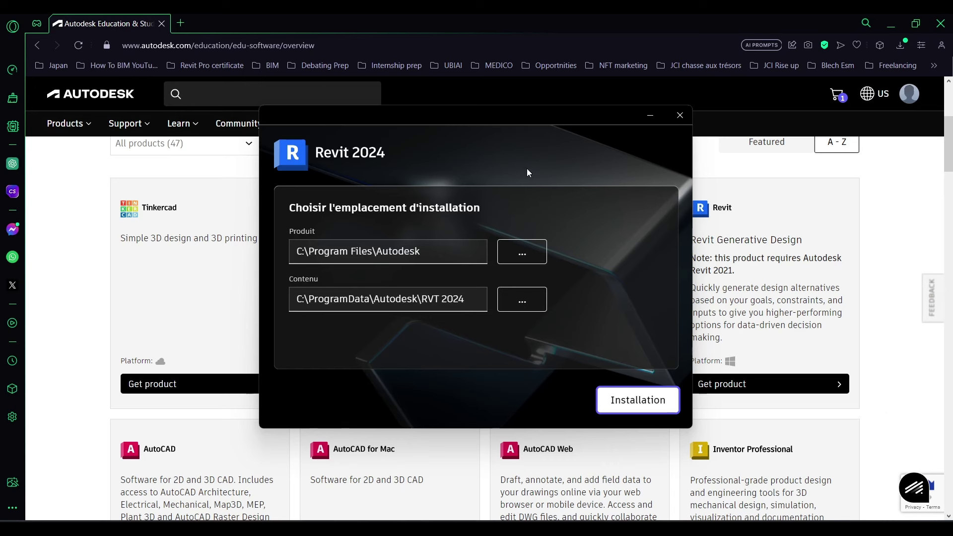
Begin the Revit 2024 installation keeping the default C:\Program Files\Autodesk location
{"action": "left_click", "coordinate": [630, 398]}
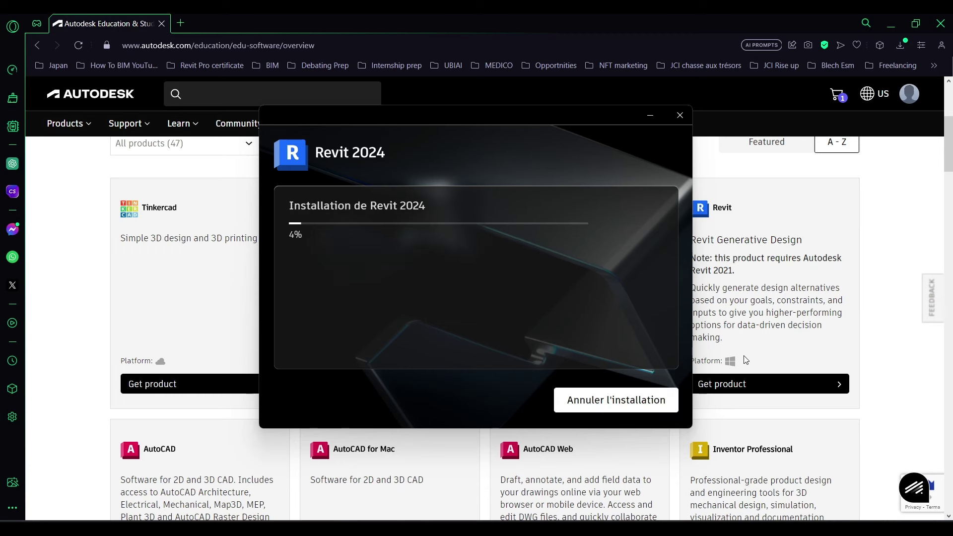
{"action": "left_click_drag", "start_coordinate": [746, 359], "coordinate": [687, 360]}
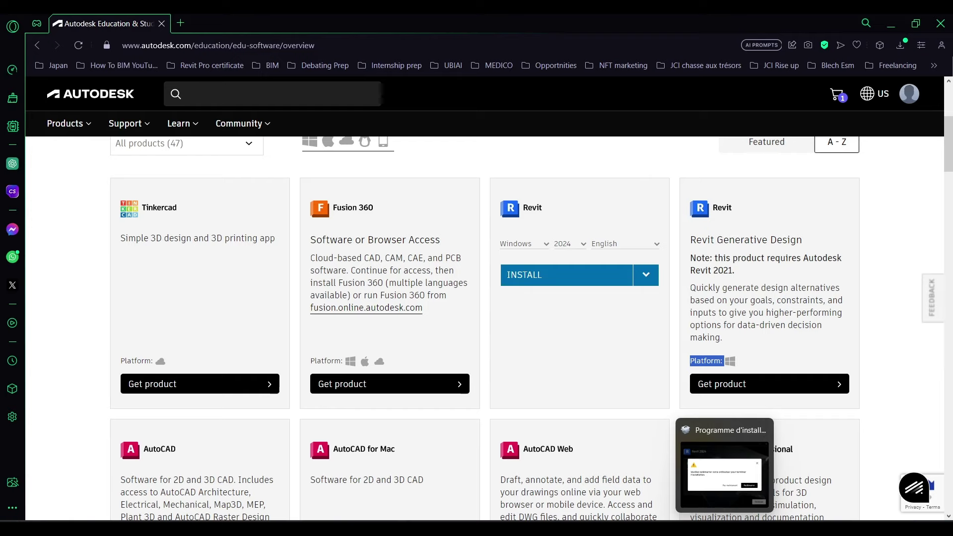
Bring the installer forward and confirm Redémarrer to finish the installation
{"action": "left_click", "coordinate": [724, 474]}
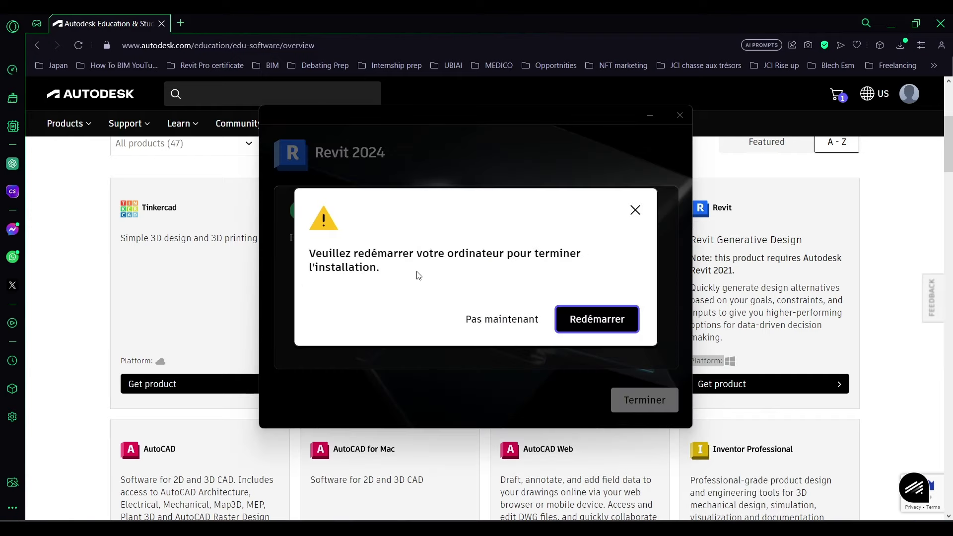
{"action": "left_click", "coordinate": [584, 320]}
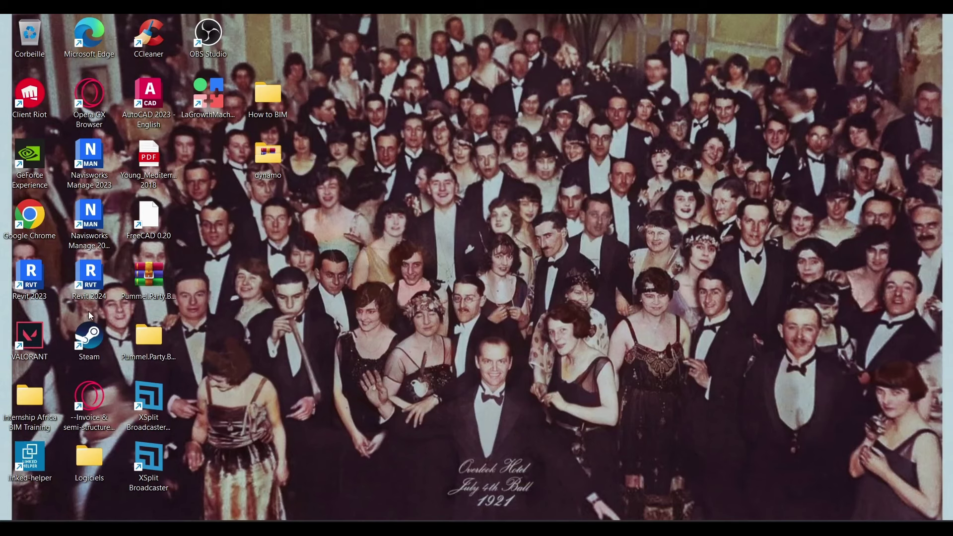
Launch Revit 2024, sign in with the Autodesk ID and password, and open the Architectural sample project
{"action": "left_click", "coordinate": [97, 288]}
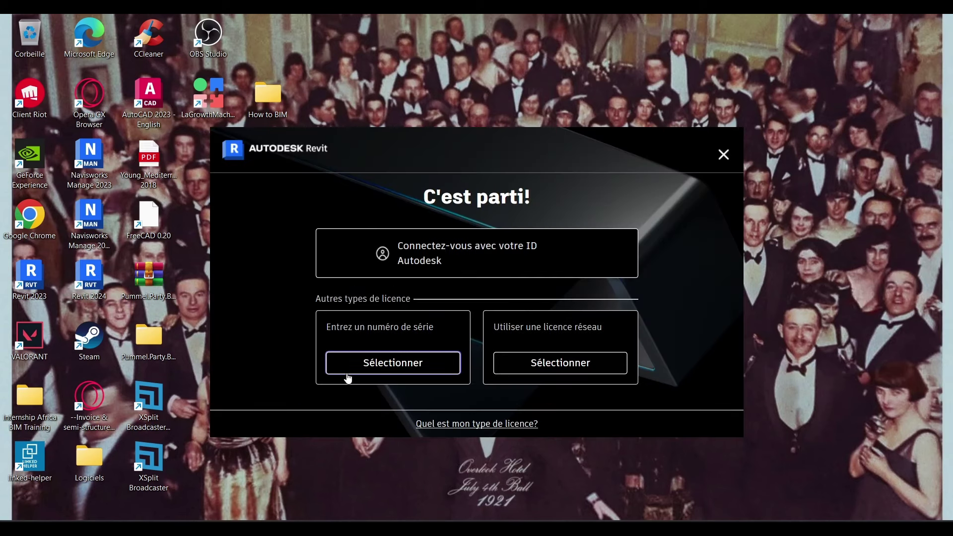
{"action": "left_click", "coordinate": [346, 372]}
{"action": "left_click", "coordinate": [430, 258]}
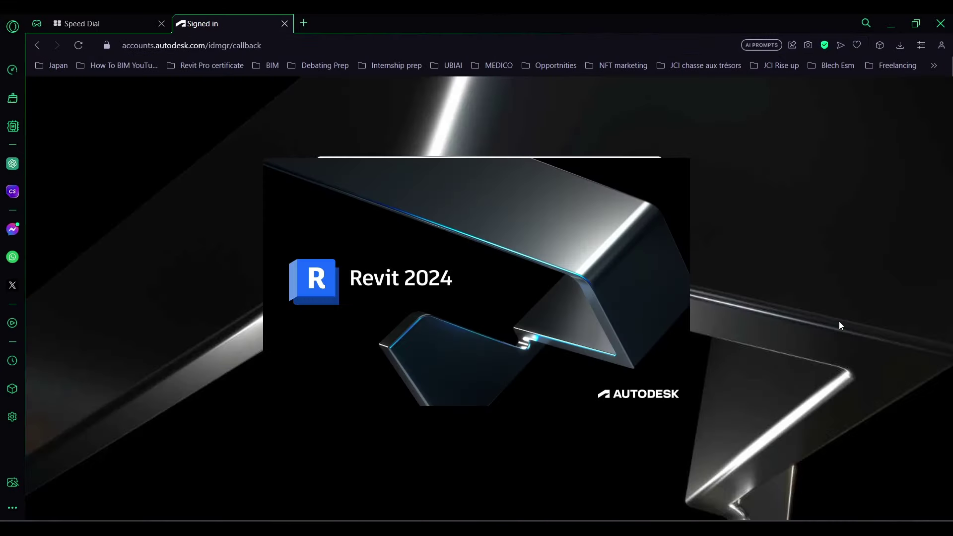
{"action": "key", "text": "Return"}
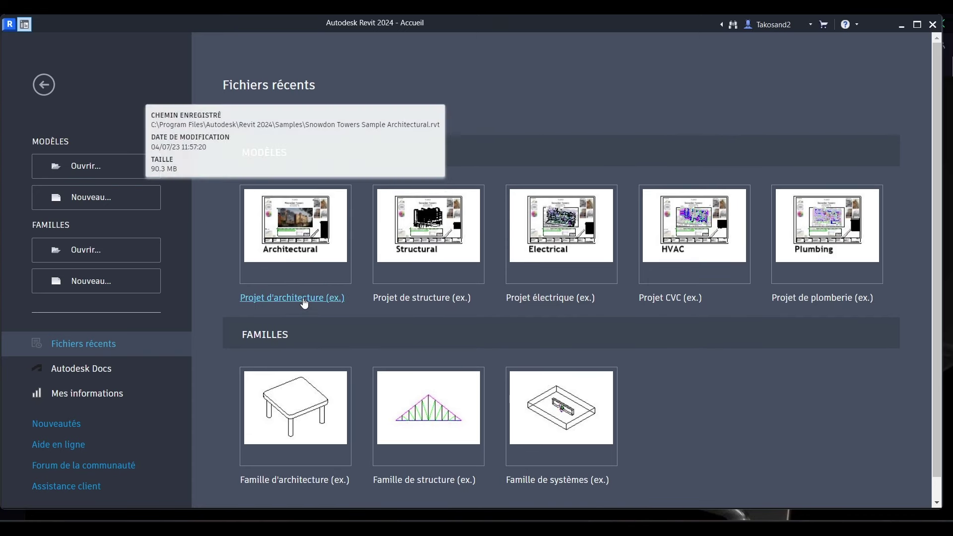
{"action": "left_click", "coordinate": [304, 299]}
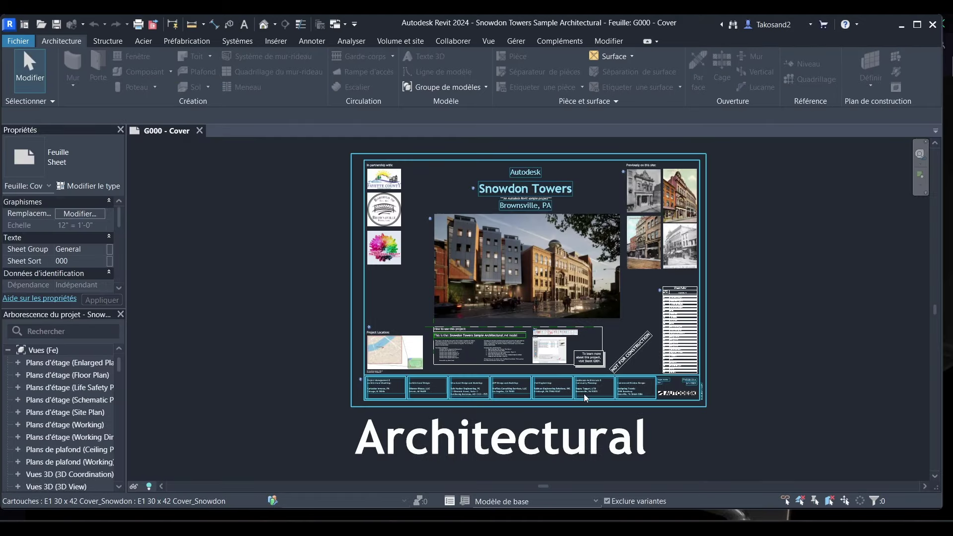
Open the default {3D} view of the Snowdon Towers model
{"action": "left_click", "coordinate": [266, 26]}
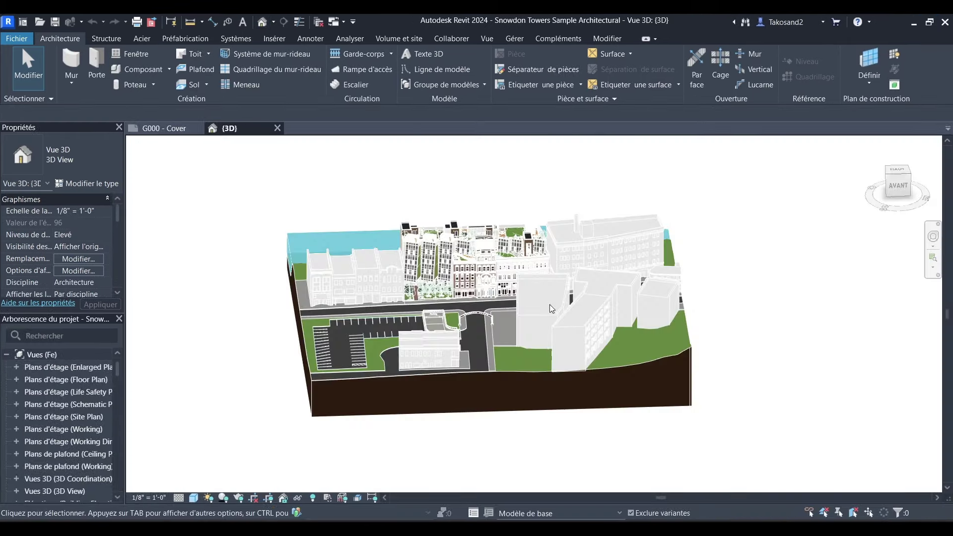
{"action": "scroll", "coordinate": [549, 304], "scroll_direction": "up", "scroll_amount": 3}
{"action": "scroll", "coordinate": [549, 305], "scroll_direction": "down", "scroll_amount": 3}
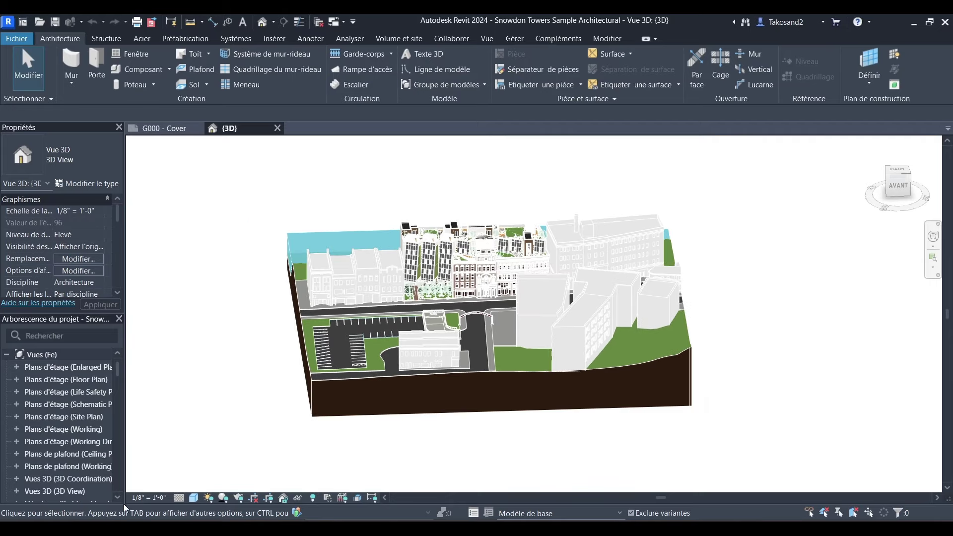
Switch the 3D view to the Textures visual style and orbit the model with the ViewCube
{"action": "left_click", "coordinate": [194, 498]}
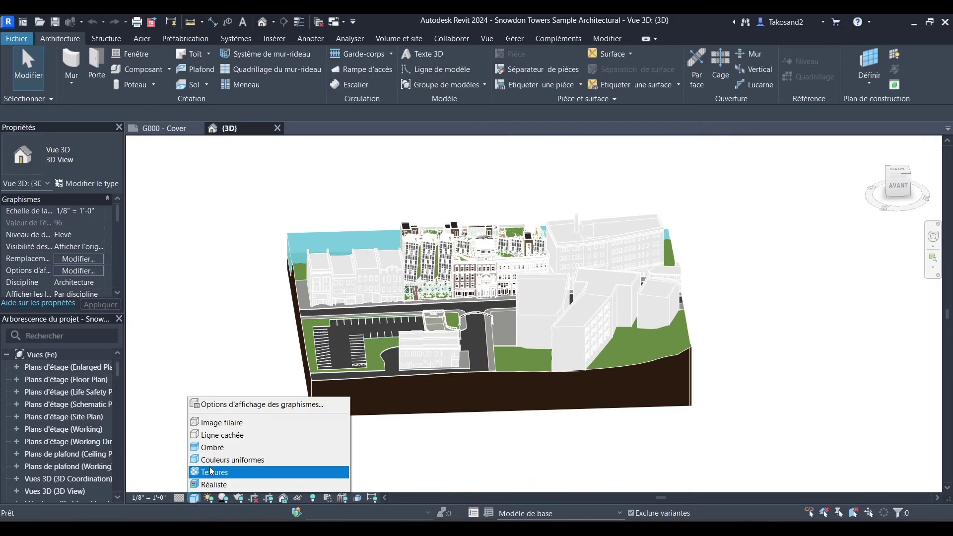
{"action": "left_click", "coordinate": [212, 460]}
{"action": "left_click", "coordinate": [193, 498]}
{"action": "left_click", "coordinate": [202, 474]}
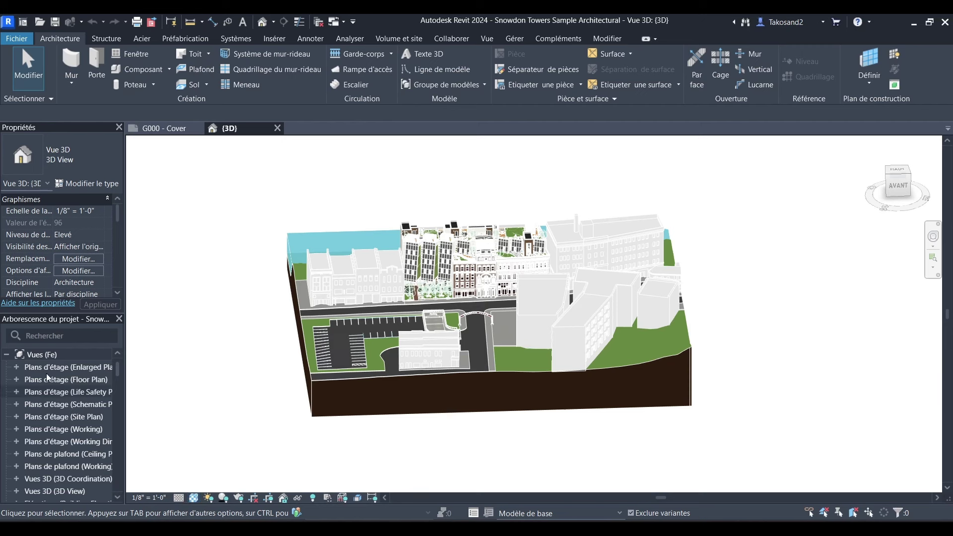
{"action": "left_click", "coordinate": [50, 338]}
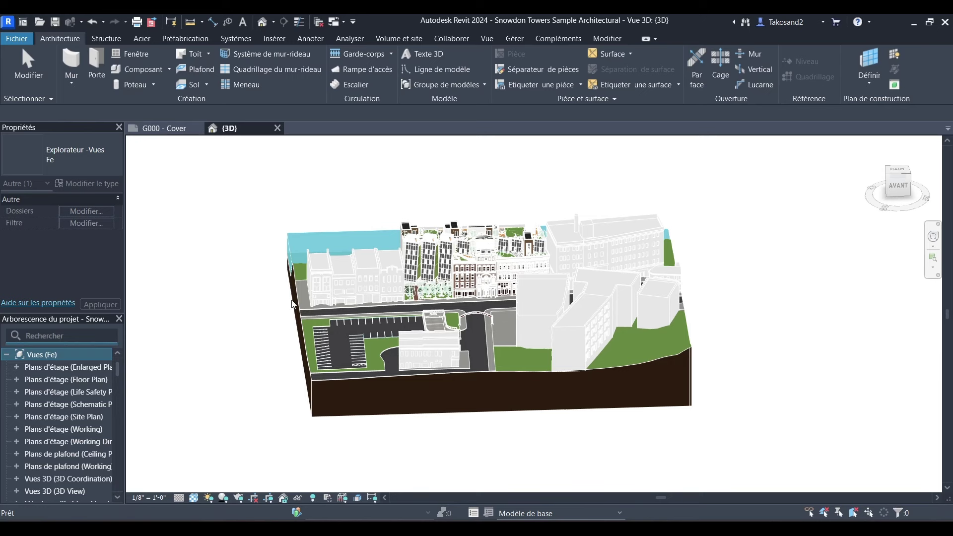
{"action": "left_click", "coordinate": [892, 186]}
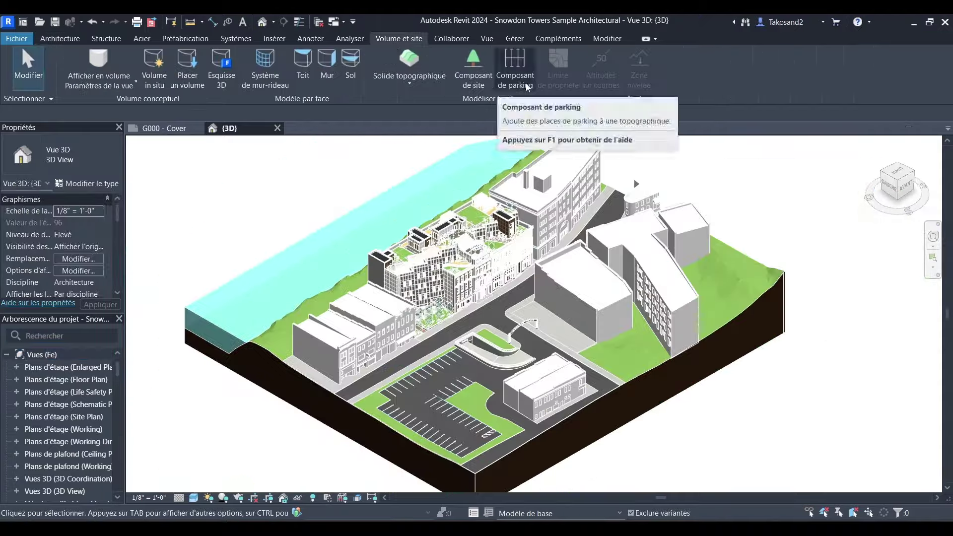
Close Revit without saving changes to the sample project, then close the browser
{"action": "left_click", "coordinate": [945, 22]}
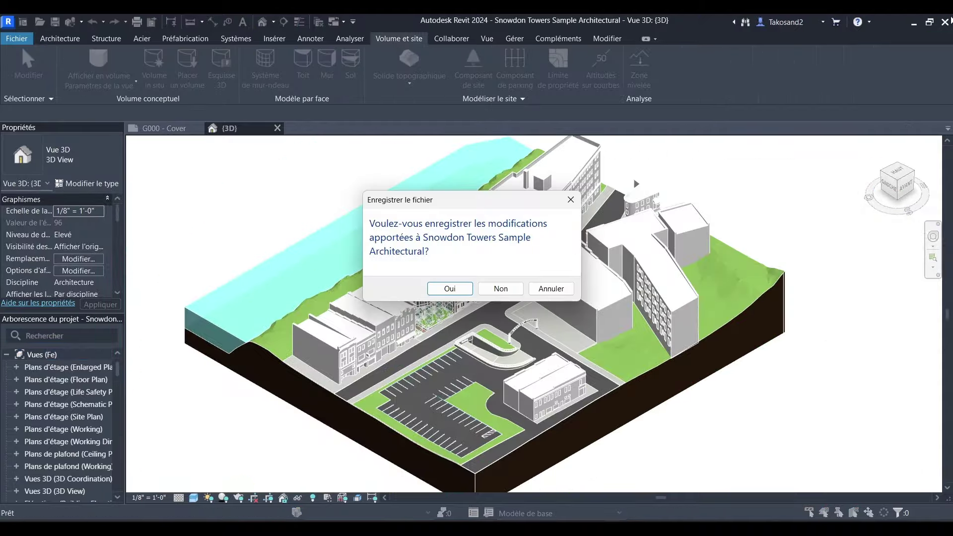
{"action": "left_click", "coordinate": [500, 289]}
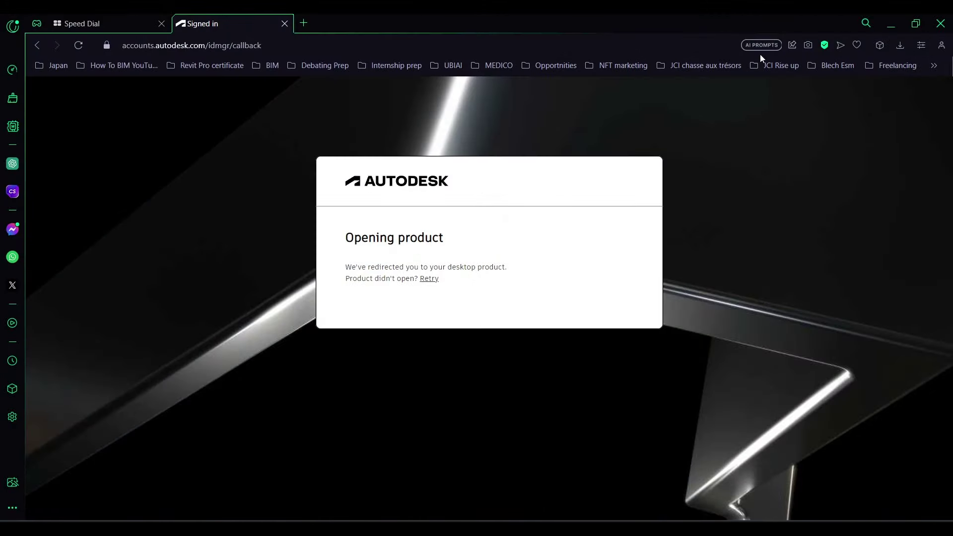
{"action": "left_click", "coordinate": [940, 23]}
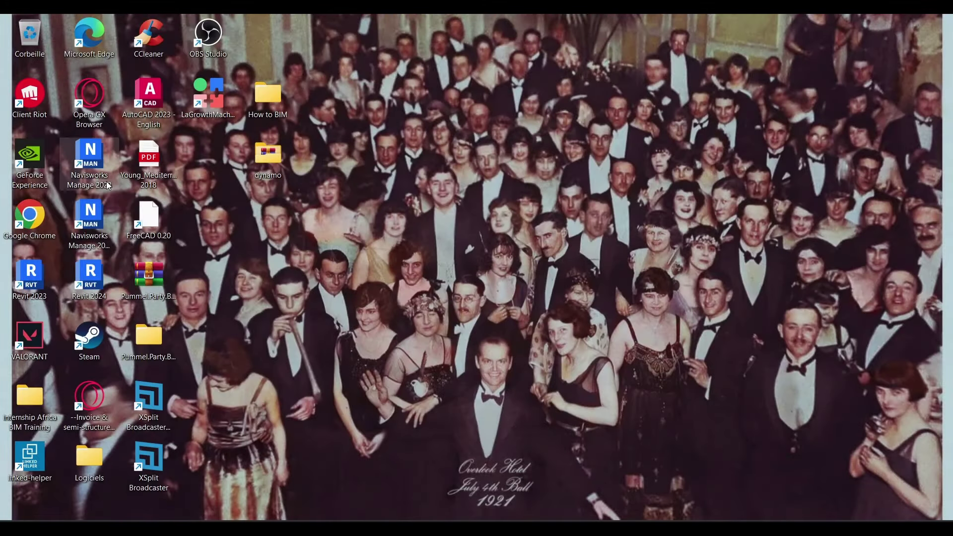
Change the Revit 2024 shortcut's language code from FRA to ENG and relaunch Revit
{"action": "right_click", "coordinate": [94, 284]}
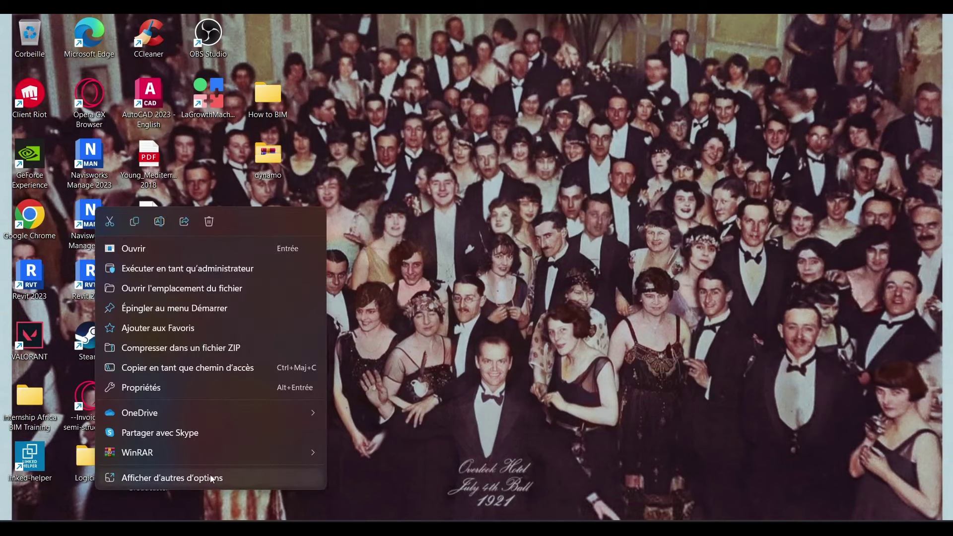
{"action": "left_click", "coordinate": [216, 386]}
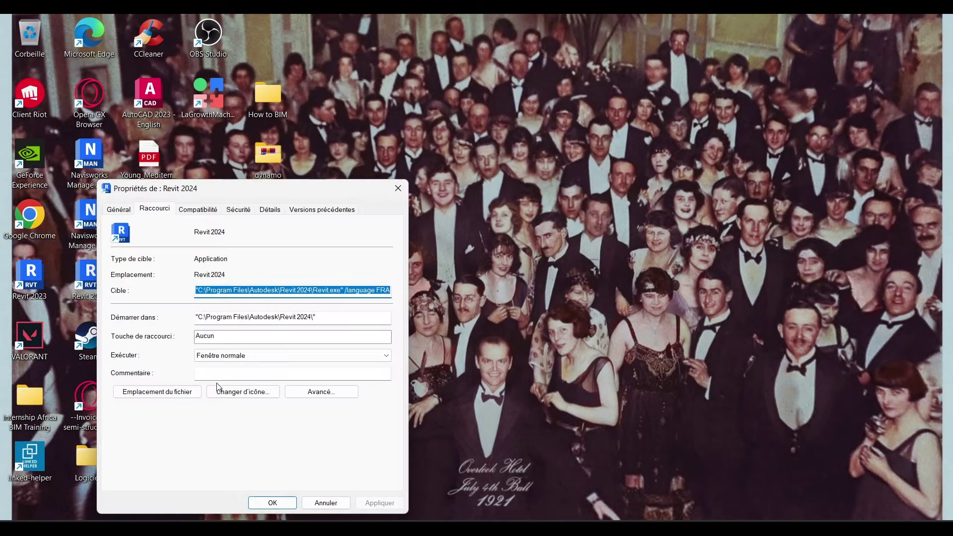
{"action": "left_click", "coordinate": [321, 291]}
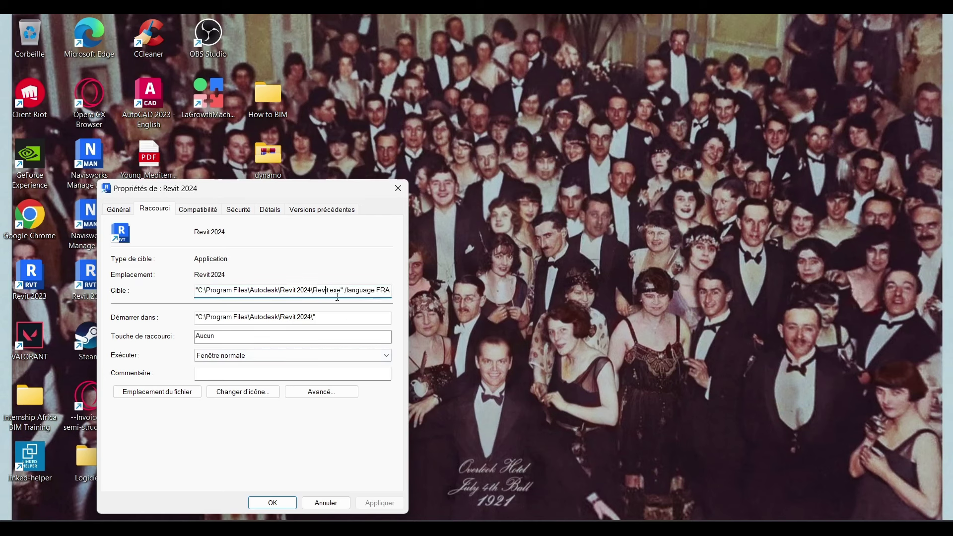
{"action": "key", "text": "BackSpace"}
{"action": "key", "text": "BackSpace"}
{"action": "key", "text": "BackSpace"}
{"action": "key", "text": "Caps_Lock"}
{"action": "type", "text": "ENG"}
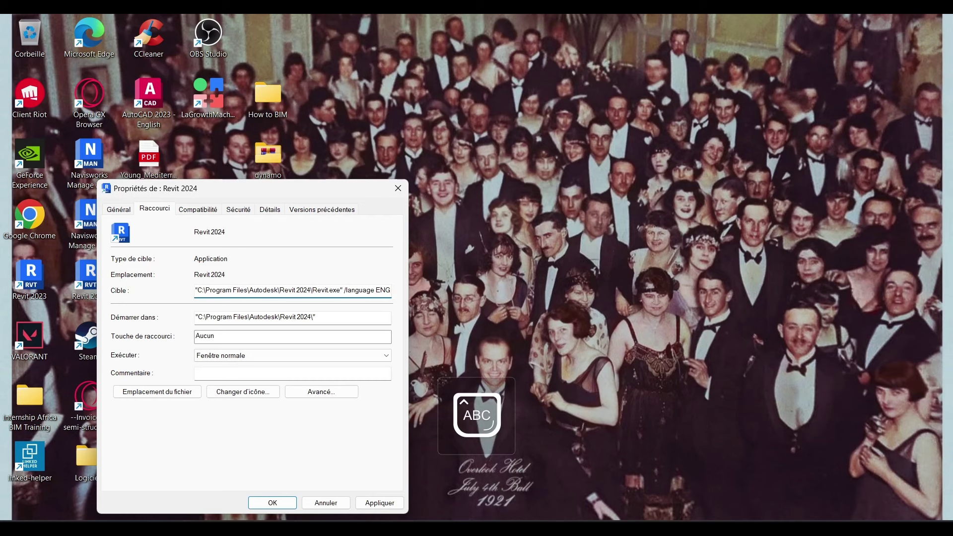
{"action": "left_click", "coordinate": [255, 501]}
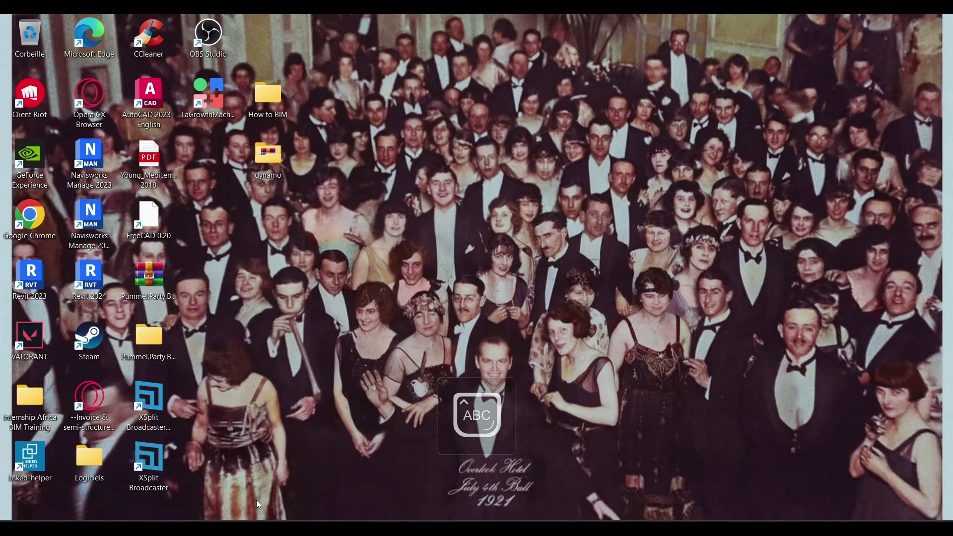
{"action": "double_click", "coordinate": [98, 281]}
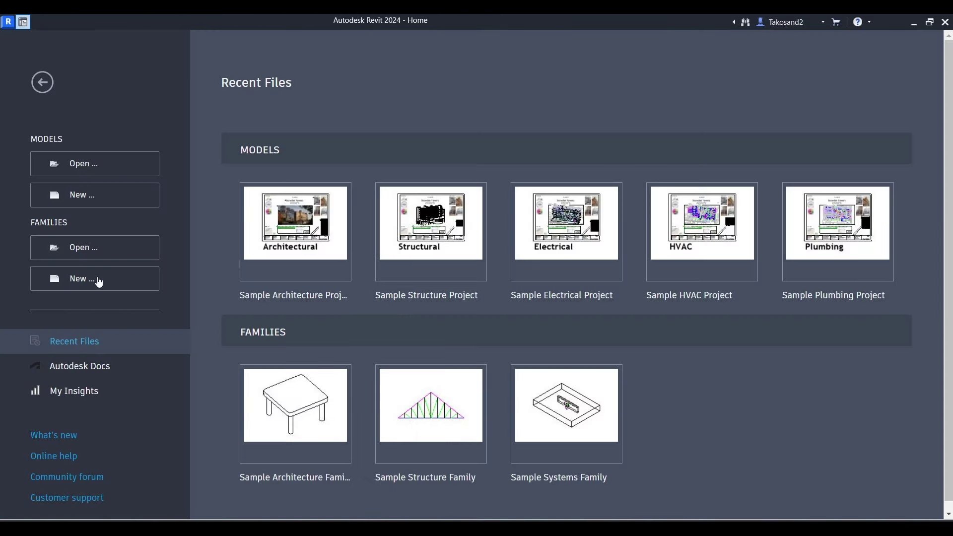
Open the Sample Electrical Project from the Models list on the Home screen
{"action": "left_click", "coordinate": [529, 261]}
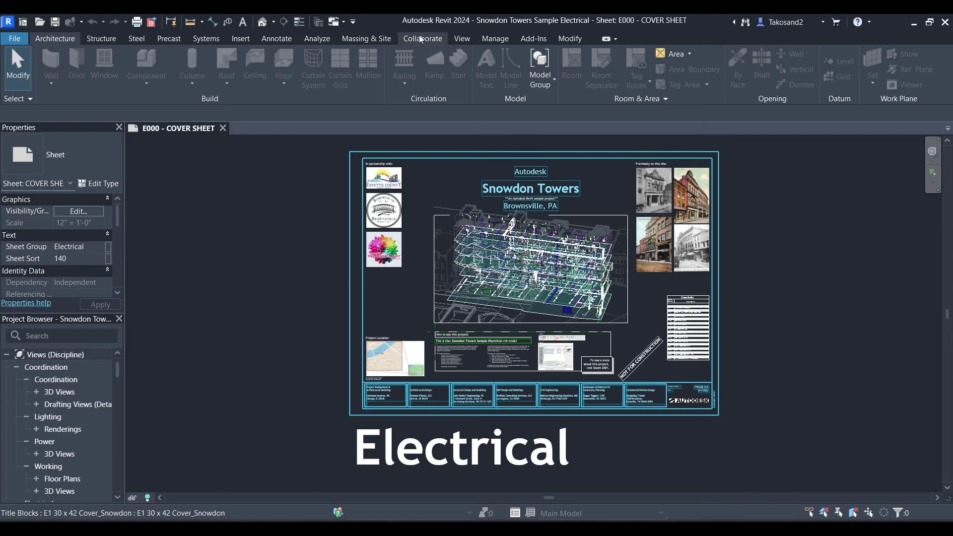
Display the Snowdon Towers model in the default {3D} view with the Textures visual style
{"action": "left_click", "coordinate": [267, 25]}
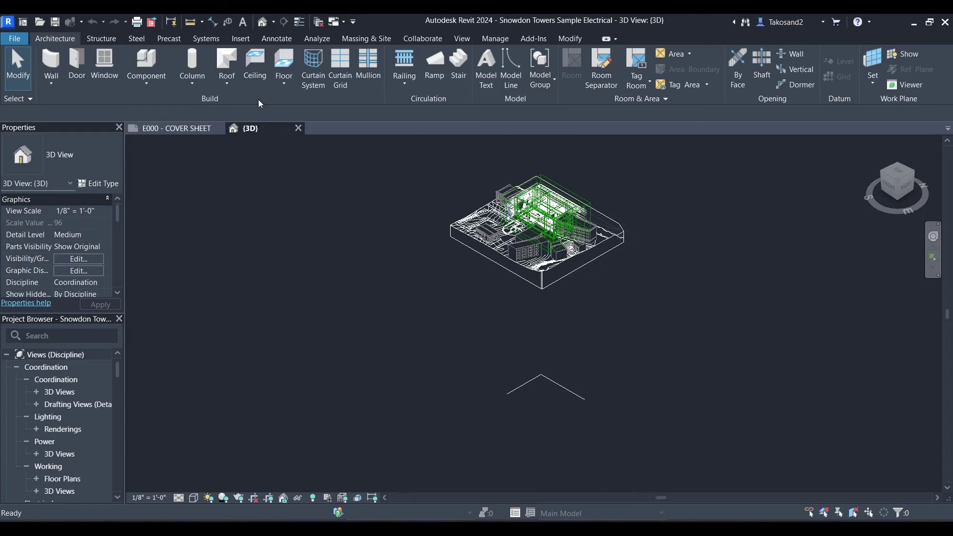
{"action": "scroll", "coordinate": [532, 238], "scroll_direction": "up", "scroll_amount": 3}
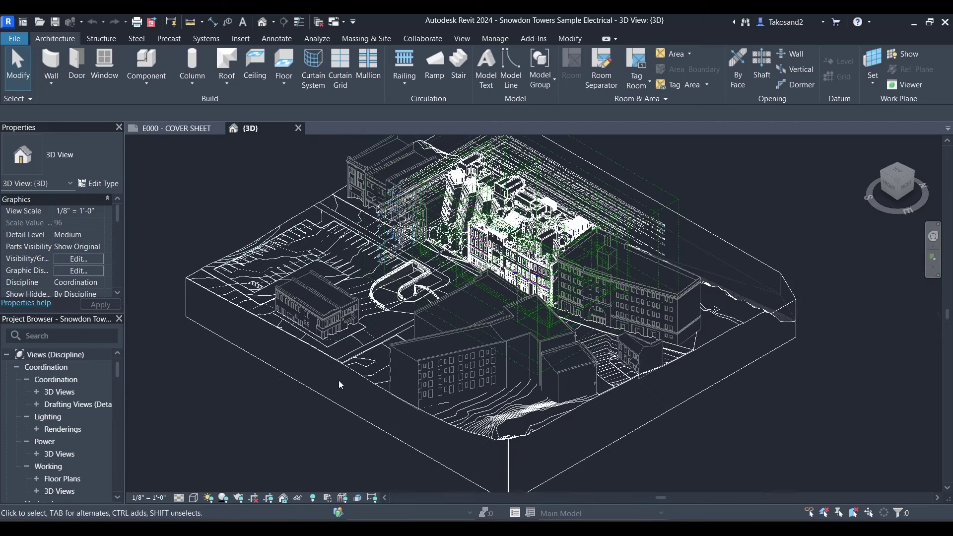
{"action": "left_click", "coordinate": [194, 498]}
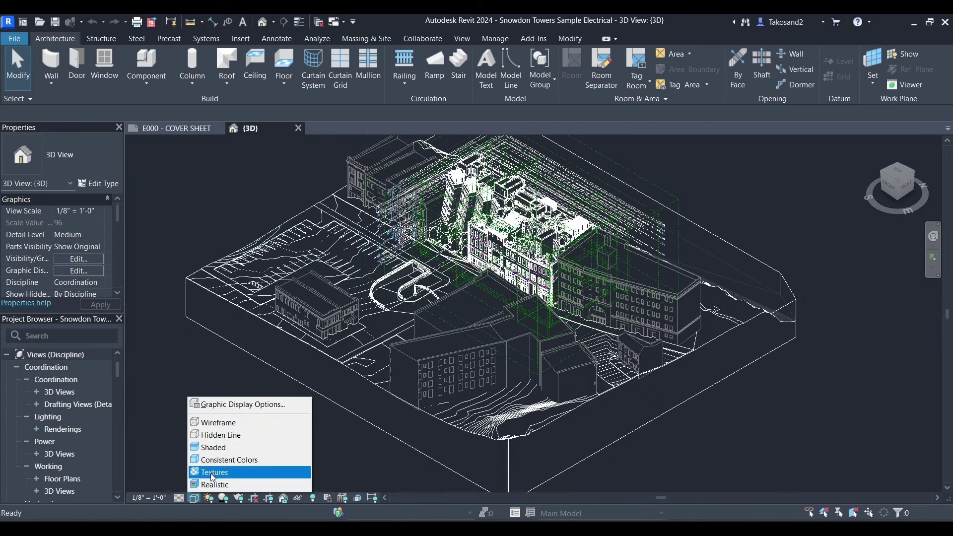
{"action": "left_click", "coordinate": [221, 449]}
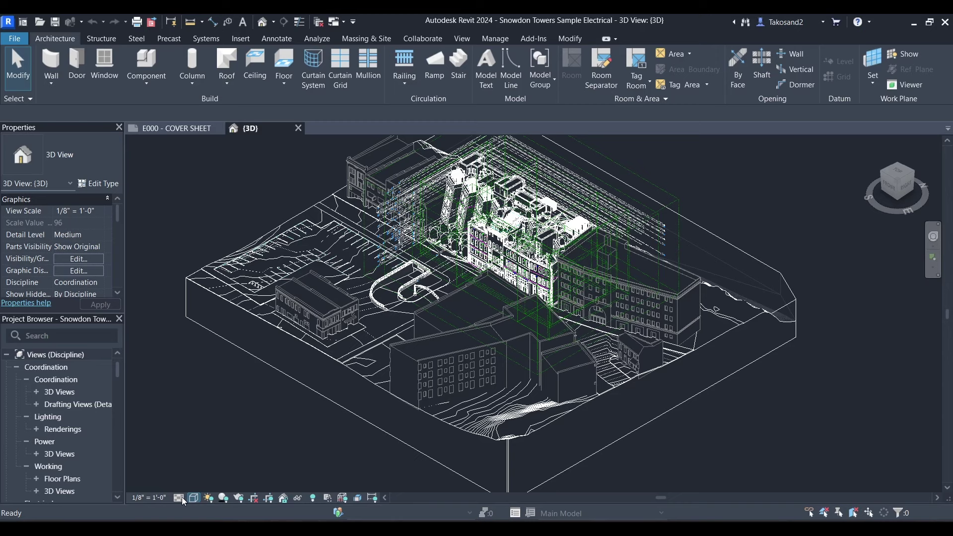
{"action": "left_click", "coordinate": [180, 498]}
Pick Fine detail level, then zoom in on the rooftop and back out
{"action": "left_click", "coordinate": [192, 485]}
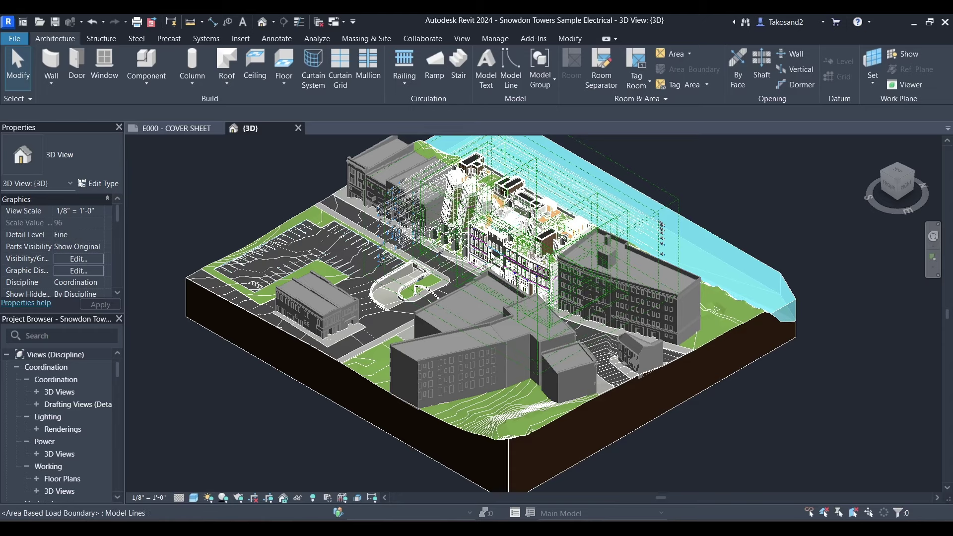
{"action": "scroll", "coordinate": [490, 254], "scroll_direction": "up", "scroll_amount": 8}
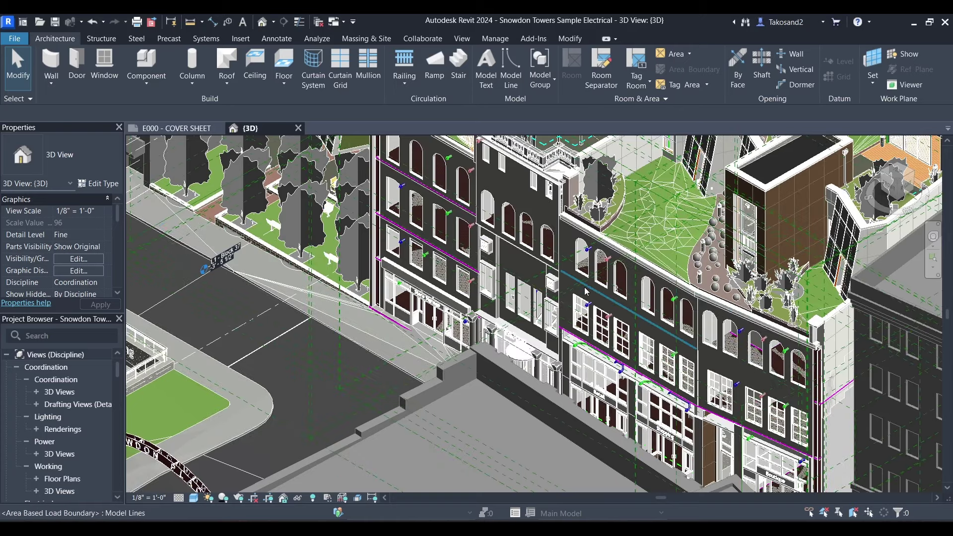
{"action": "scroll", "coordinate": [788, 227], "scroll_direction": "up", "scroll_amount": 3}
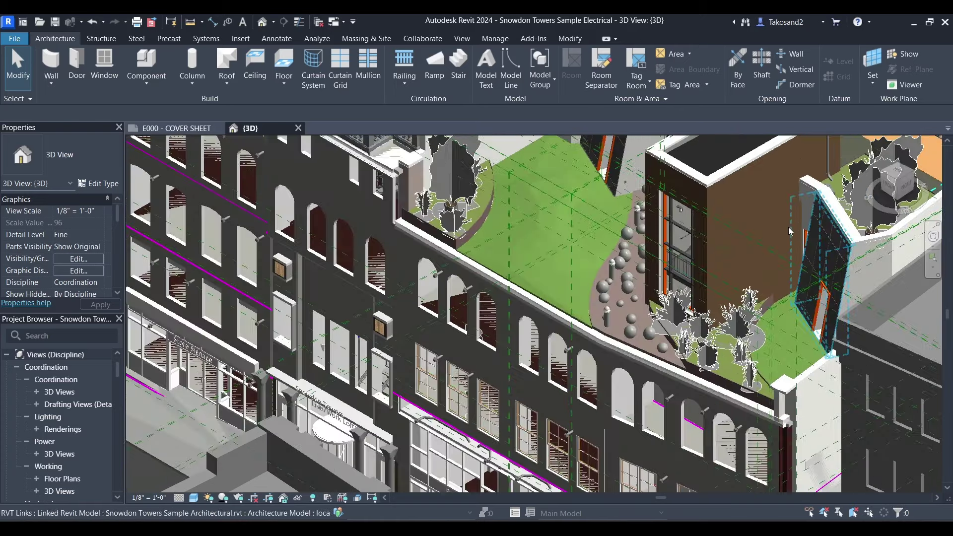
{"action": "scroll", "coordinate": [789, 231], "scroll_direction": "up", "scroll_amount": 2}
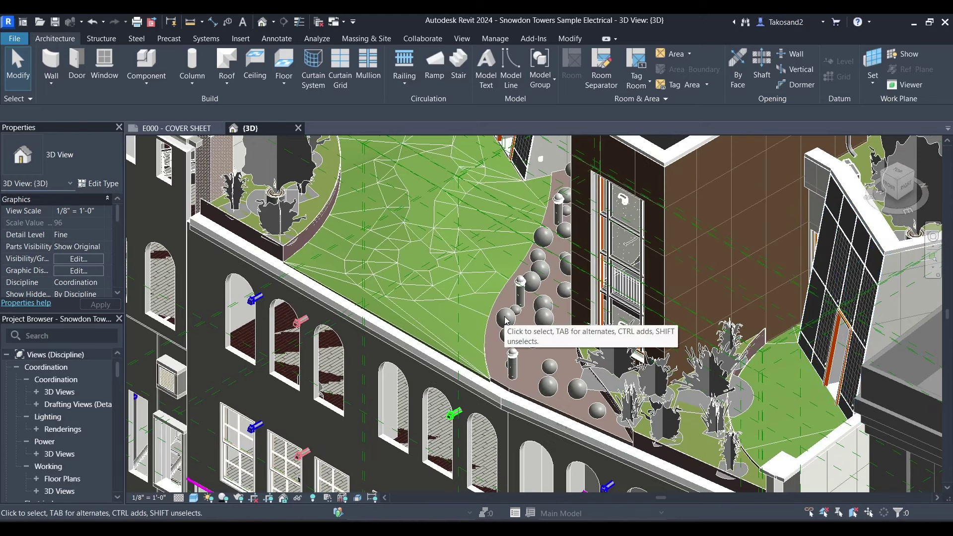
{"action": "scroll", "coordinate": [505, 318], "scroll_direction": "down", "scroll_amount": 5}
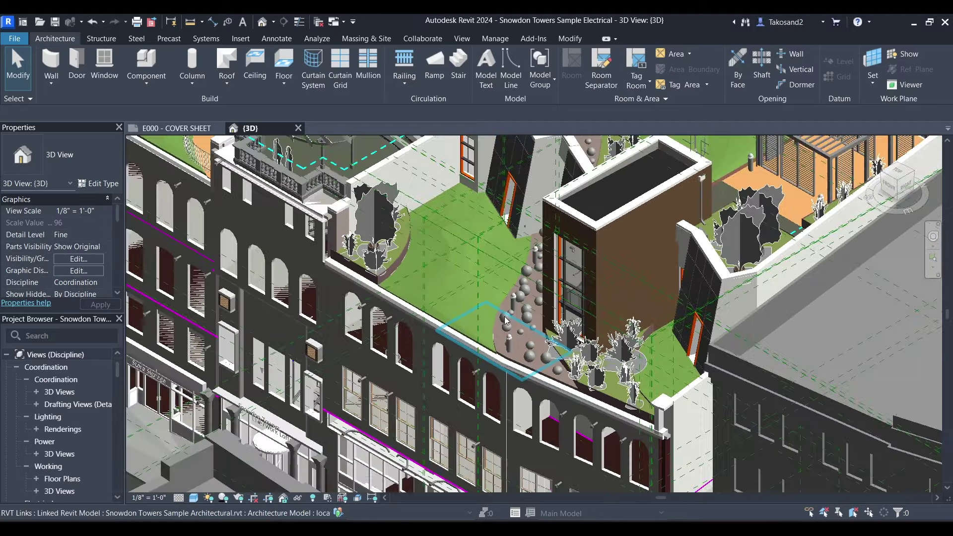
{"action": "scroll", "coordinate": [505, 318], "scroll_direction": "down", "scroll_amount": 5}
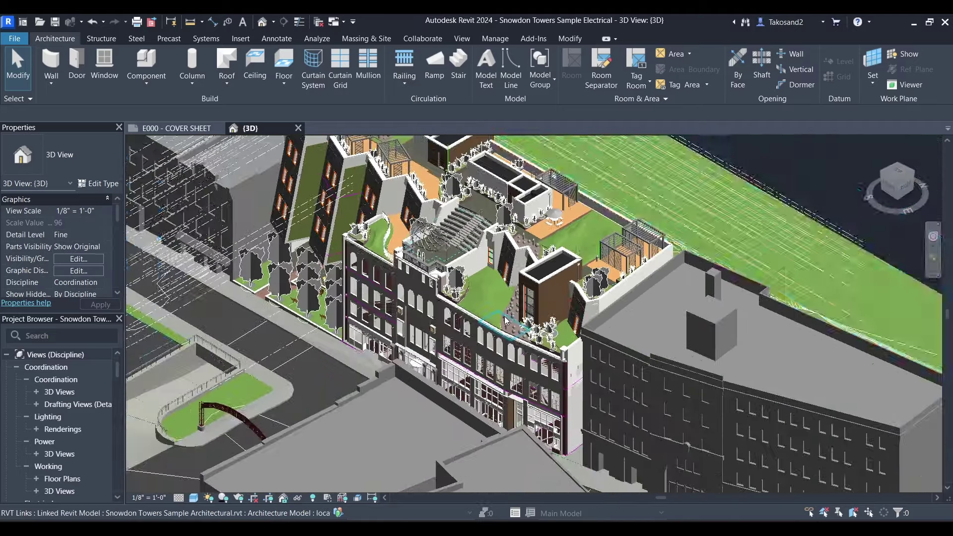
{"action": "scroll", "coordinate": [505, 320], "scroll_direction": "down", "scroll_amount": 4}
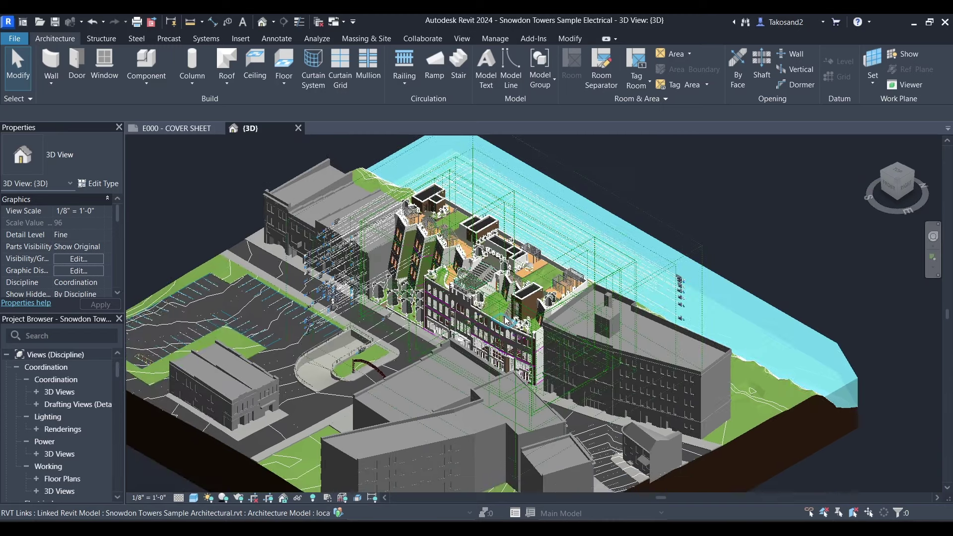
{"action": "scroll", "coordinate": [559, 256], "scroll_direction": "down", "scroll_amount": 5}
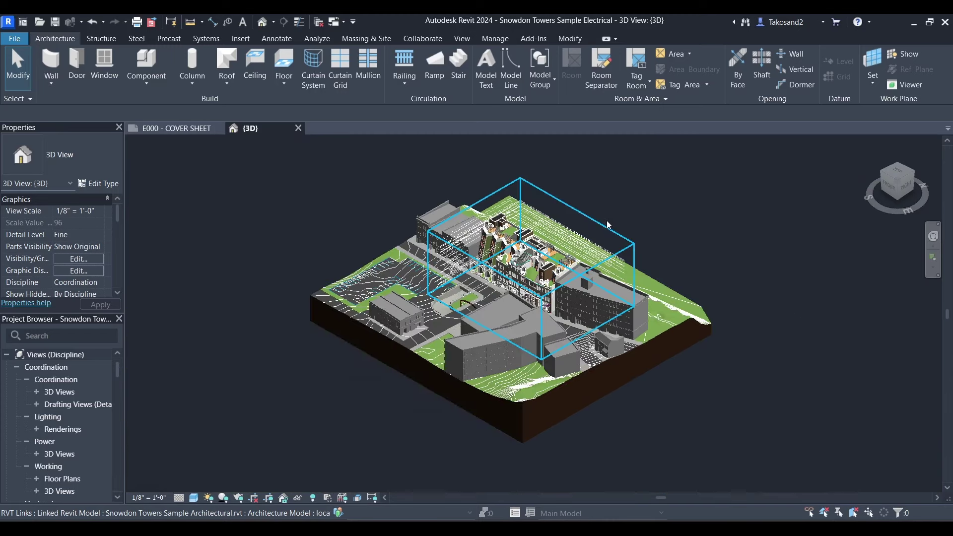
{"action": "scroll", "coordinate": [606, 220], "scroll_direction": "down", "scroll_amount": 3}
{"action": "scroll", "coordinate": [607, 221], "scroll_direction": "up", "scroll_amount": 2}
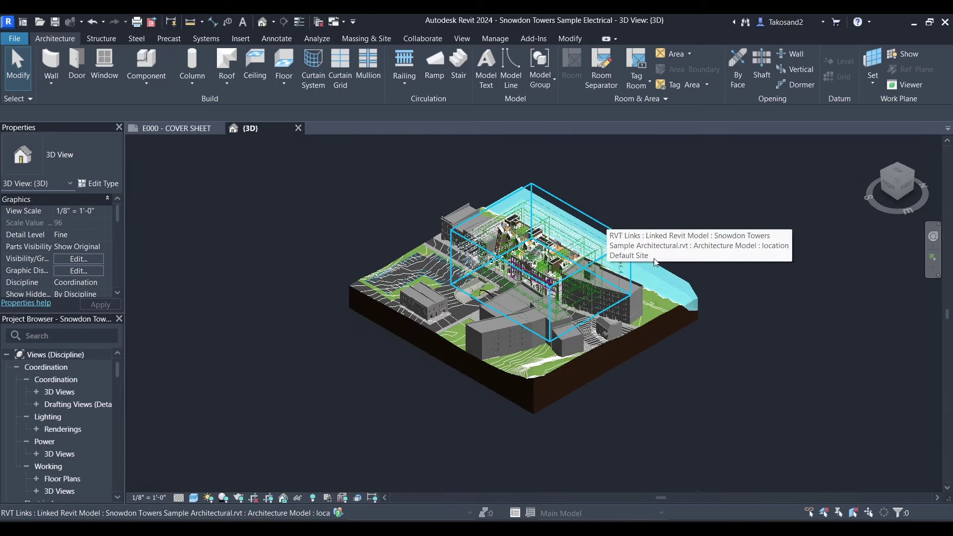
{"action": "left_click_drag", "start_coordinate": [906, 186], "coordinate": [749, 174]}
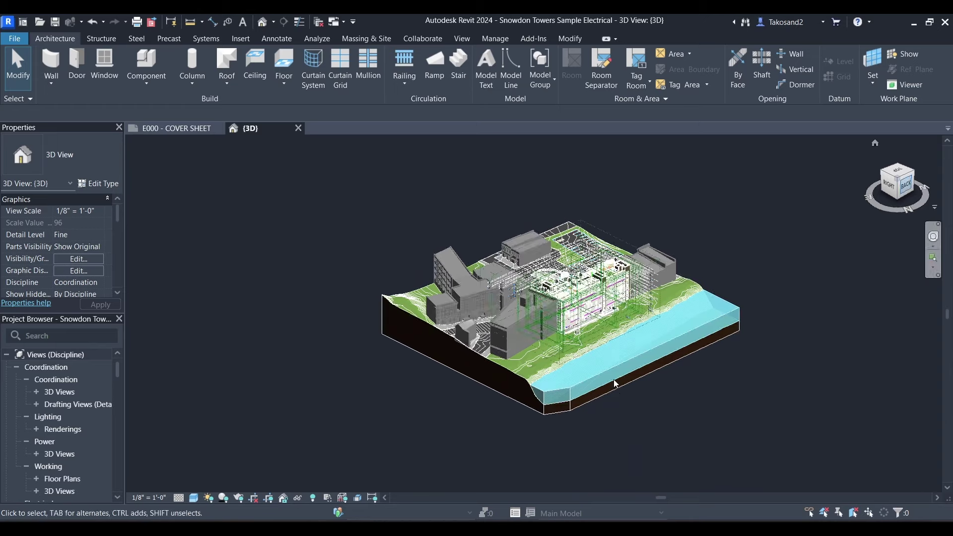
{"action": "scroll", "coordinate": [615, 384], "scroll_direction": "up", "scroll_amount": 5}
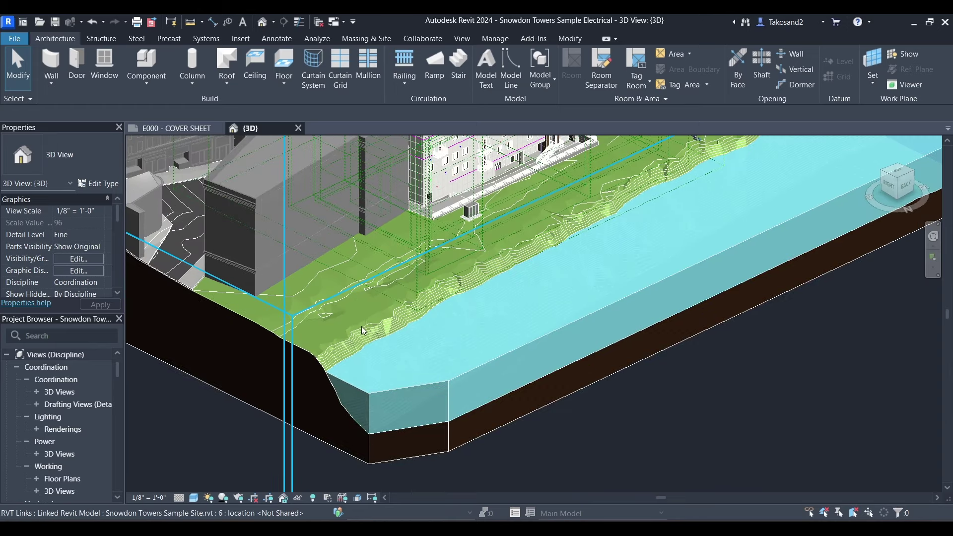
{"action": "left_click", "coordinate": [360, 327]}
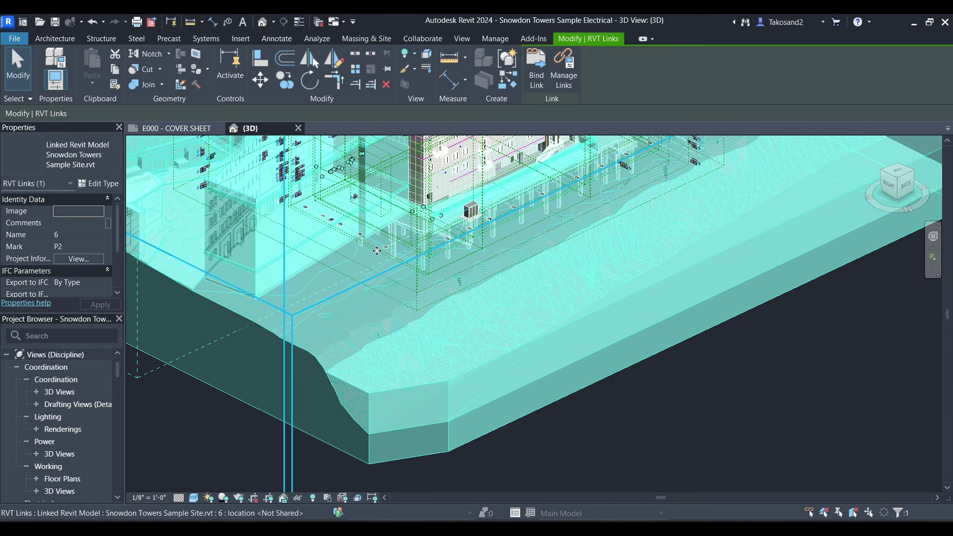
{"action": "scroll", "coordinate": [377, 251], "scroll_direction": "up", "scroll_amount": 1}
{"action": "left_click", "coordinate": [361, 40]}
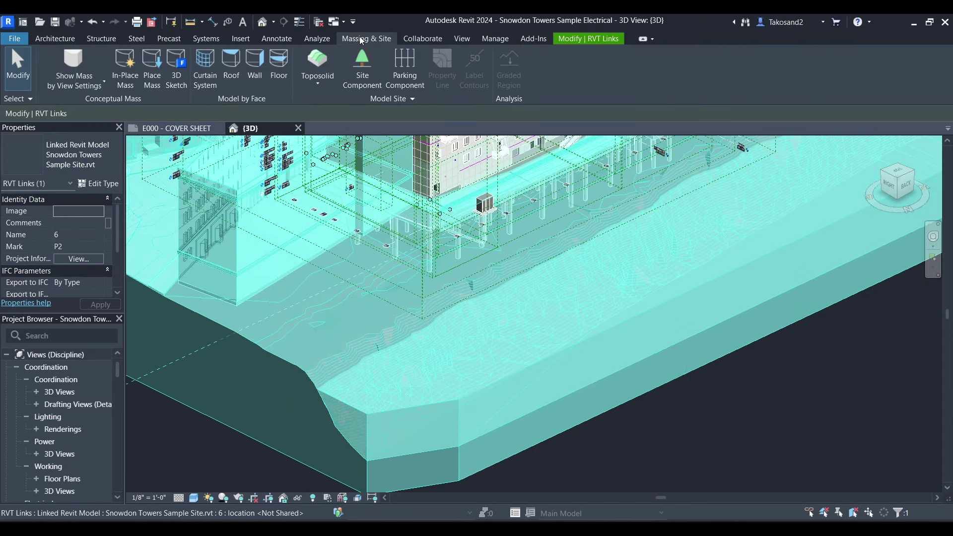
{"action": "left_click", "coordinate": [323, 79]}
{"action": "scroll", "coordinate": [554, 443], "scroll_direction": "down", "scroll_amount": 5}
{"action": "left_click", "coordinate": [553, 442]}
{"action": "scroll", "coordinate": [570, 430], "scroll_direction": "down", "scroll_amount": 3}
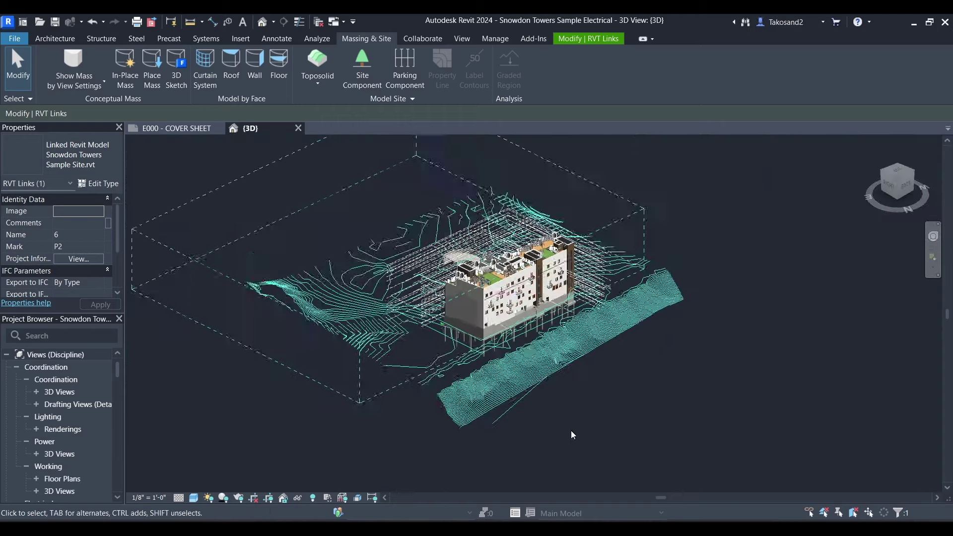
{"action": "scroll", "coordinate": [460, 350], "scroll_direction": "up", "scroll_amount": 3}
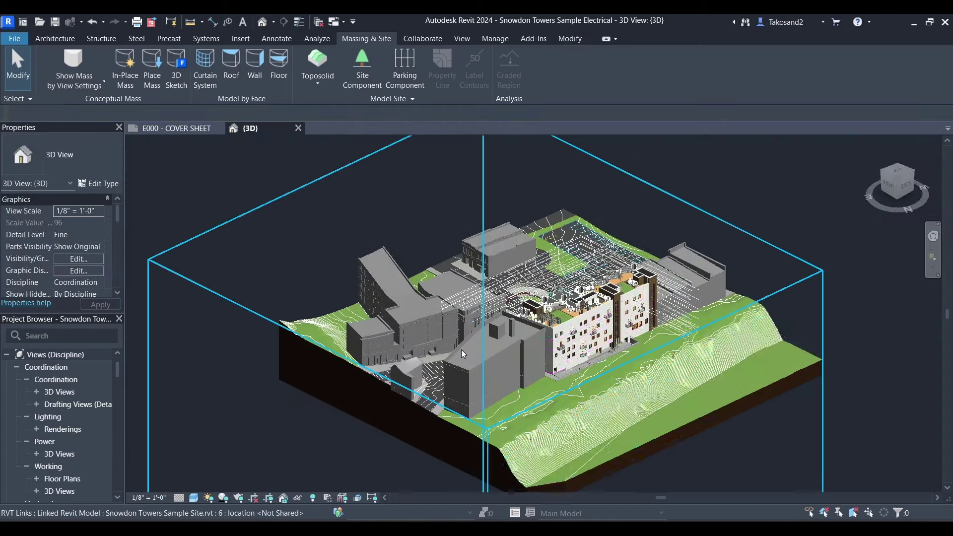
{"action": "scroll", "coordinate": [460, 349], "scroll_direction": "up", "scroll_amount": 2}
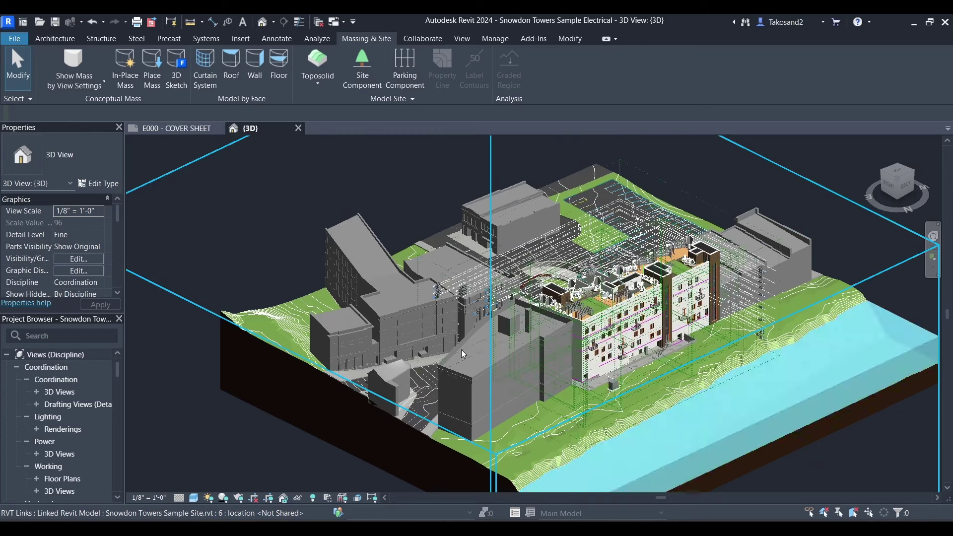
{"action": "scroll", "coordinate": [461, 350], "scroll_direction": "down", "scroll_amount": 2}
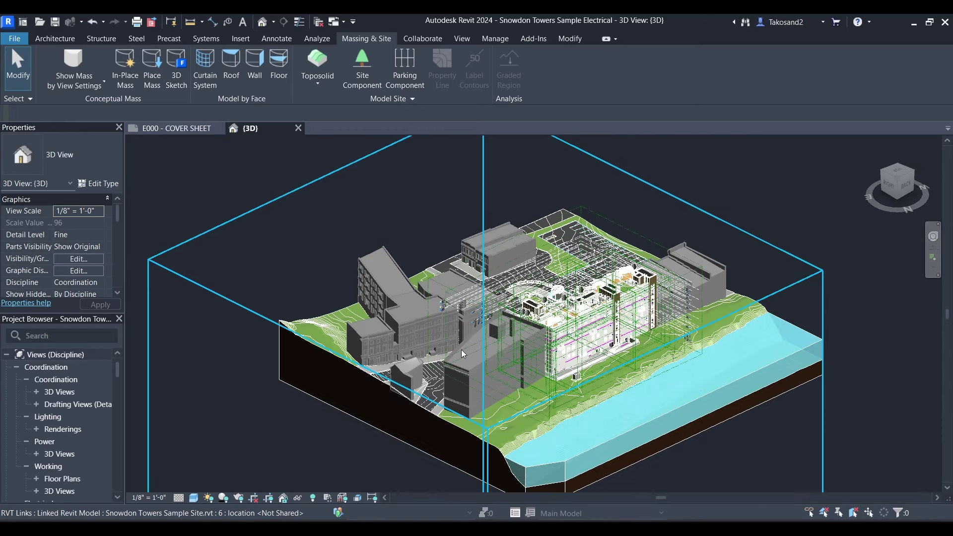